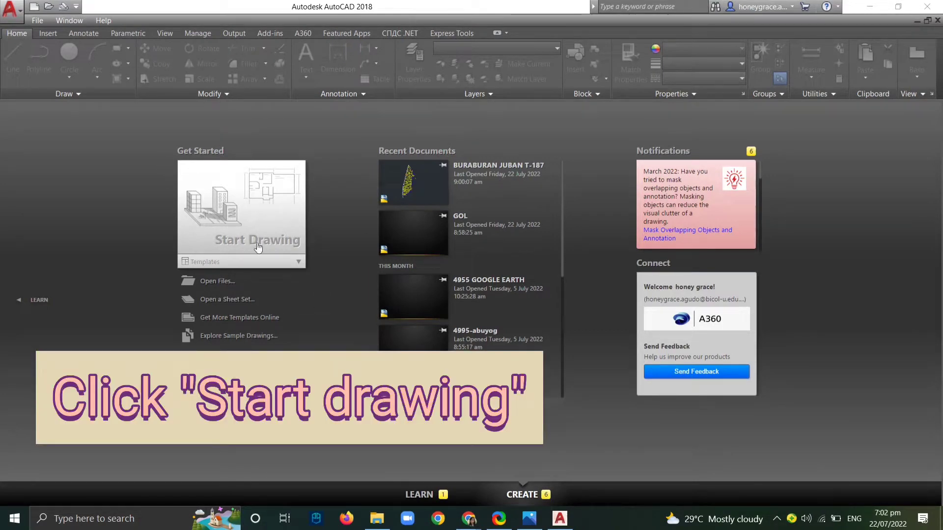
# Start a new blank drawing, Drawing1.dwg, keeping the Ge-Survey workspace selected.
pyautogui.click(203, 181)
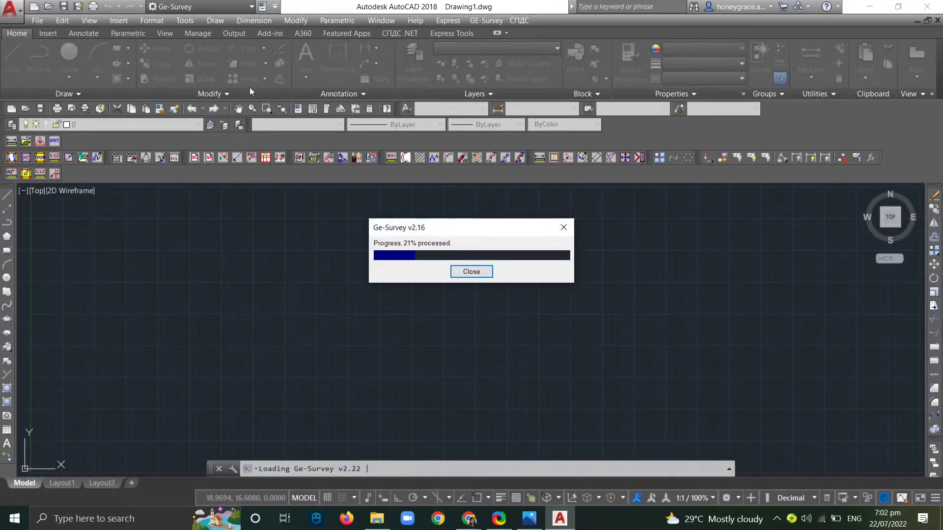
pyautogui.click(201, 8)
pyautogui.click(211, 62)
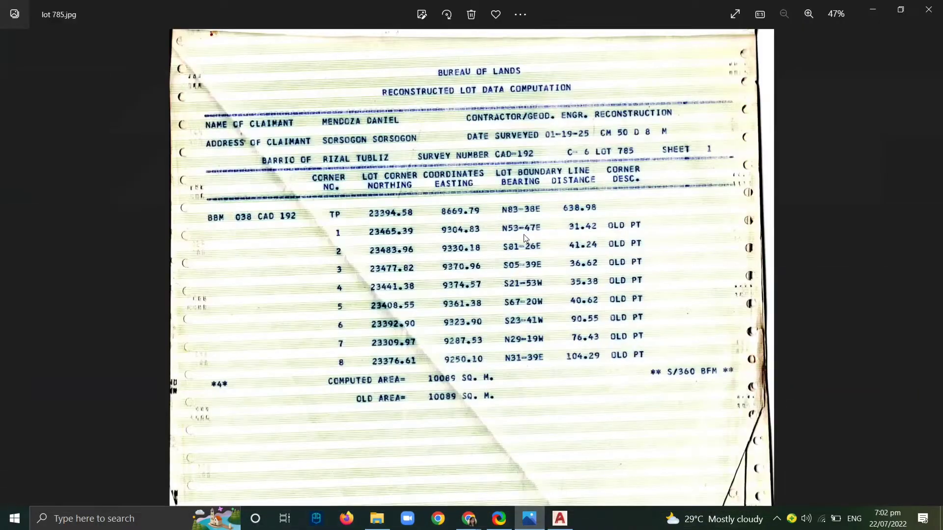
# Zoom the lot 785 data sheet in a smaller Photos window beside a restored-down AutoCAD.
pyautogui.doubleClick(722, 13)
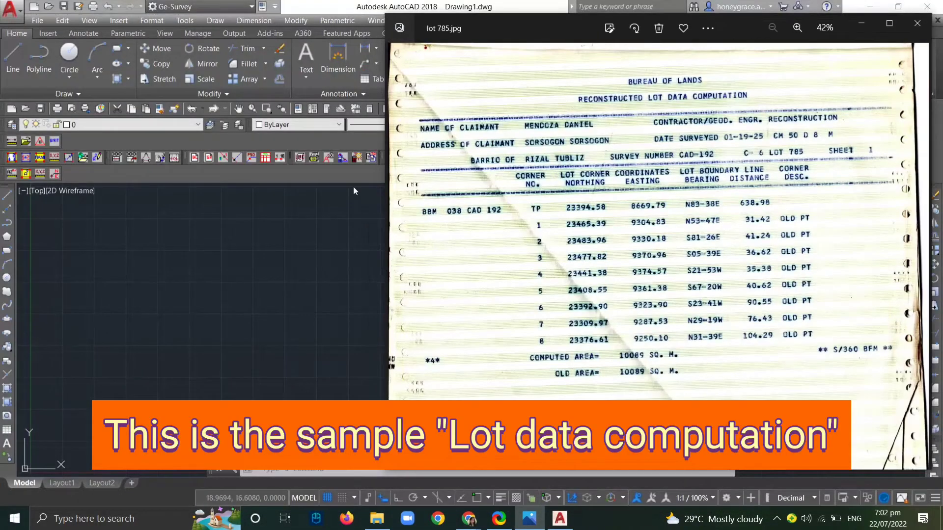
pyautogui.scroll(2, 531, 183)
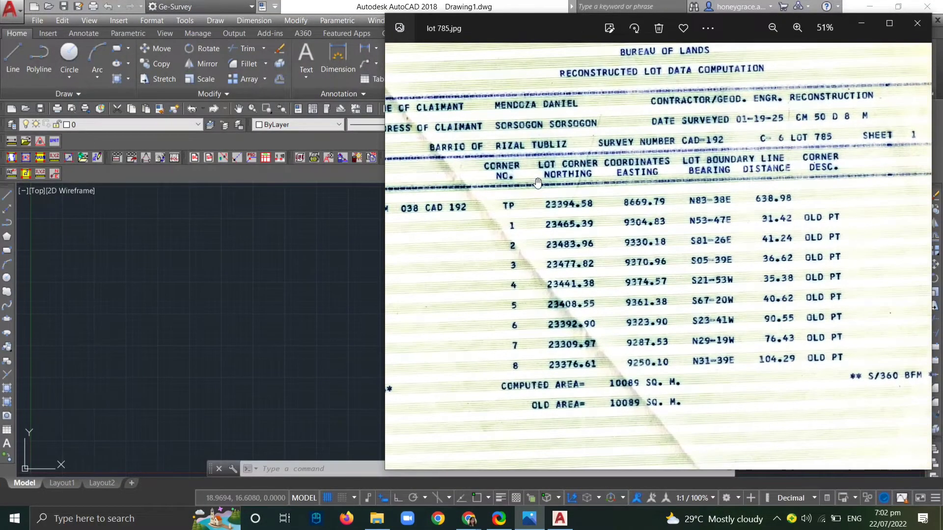
pyautogui.scroll(1, 528, 184)
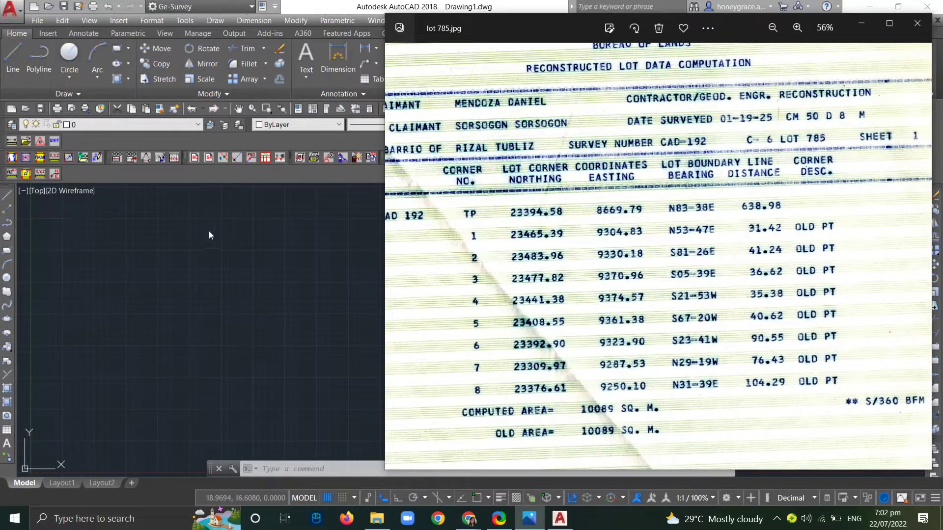
pyautogui.click(899, 7)
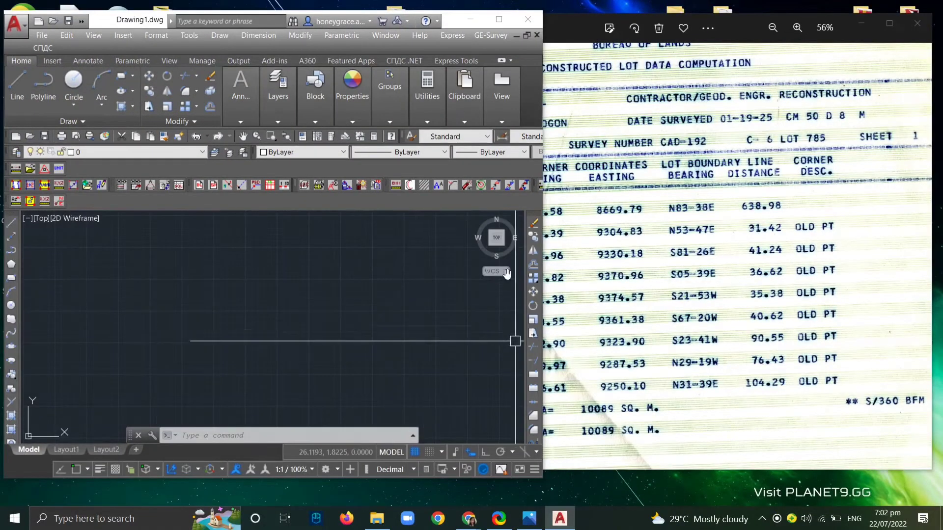
# Enter tie point Northing 23394.58, Easting 8669.79 with description BBM 38 in the Tie-Line dialog.
pyautogui.moveTo(545, 248)
pyautogui.mouseDown()
pyautogui.moveTo(627, 235)
pyautogui.moveTo(669, 258)
pyautogui.mouseUp()
pyautogui.click(319, 266)
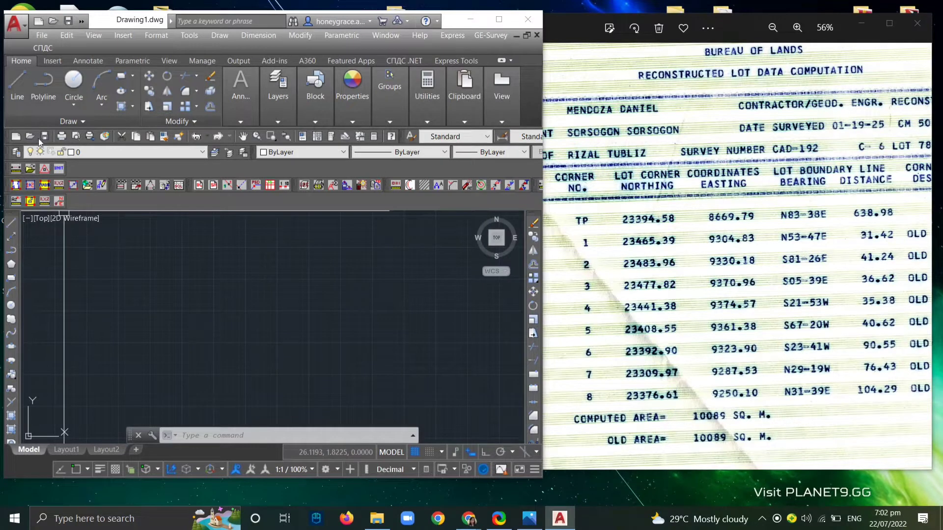
pyautogui.click(44, 169)
pyautogui.write('23394.58')
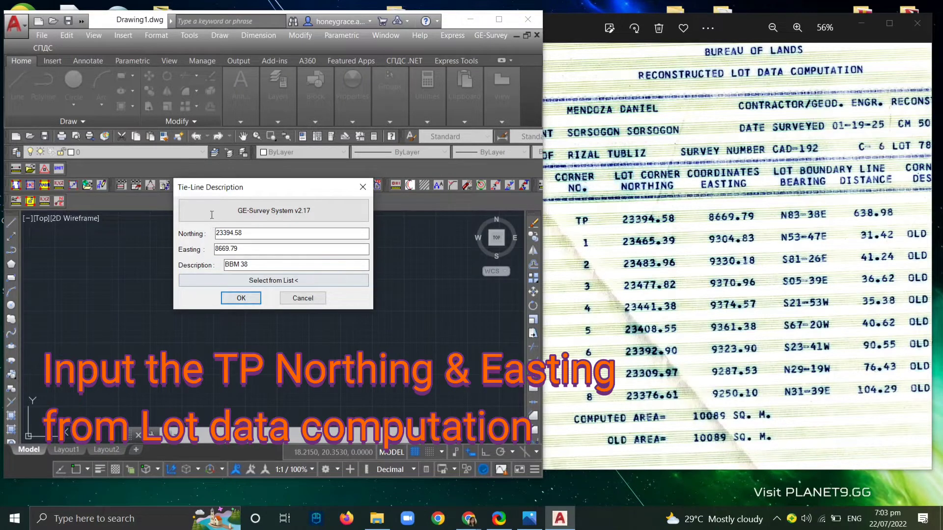
pyautogui.moveTo(643, 193)
pyautogui.mouseDown()
pyautogui.moveTo(586, 219)
pyautogui.moveTo(485, 194)
pyautogui.moveTo(650, 170)
pyautogui.mouseUp()
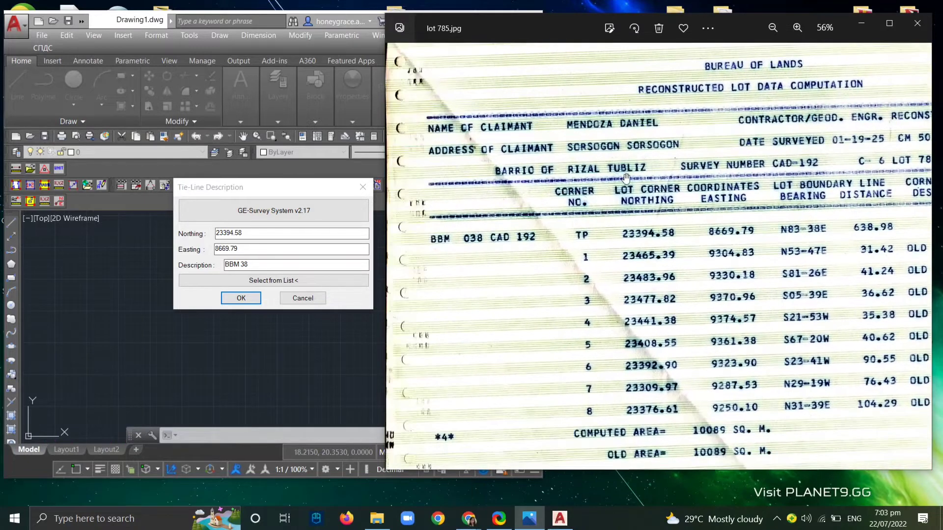
pyautogui.moveTo(599, 249); pyautogui.dragTo(586, 232)
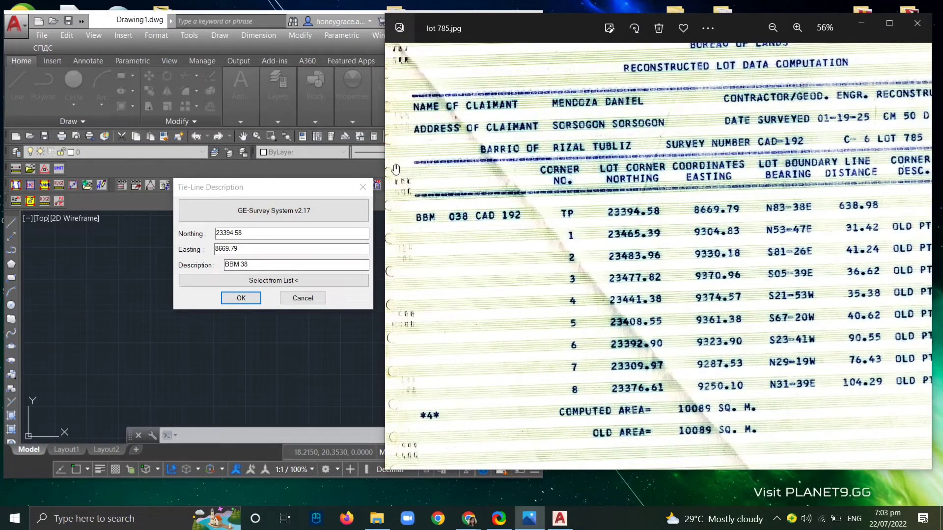
pyautogui.click(213, 213)
pyautogui.write(', Cad-192')
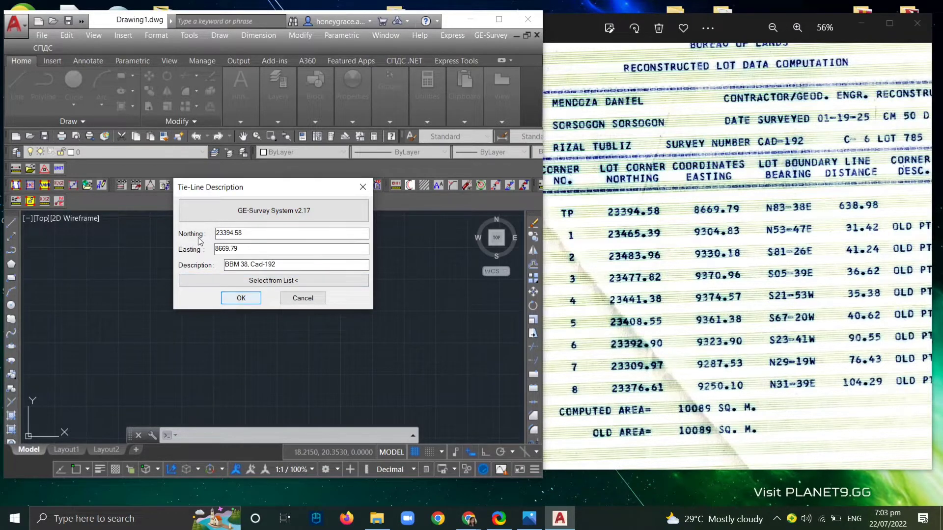
pyautogui.click(241, 298)
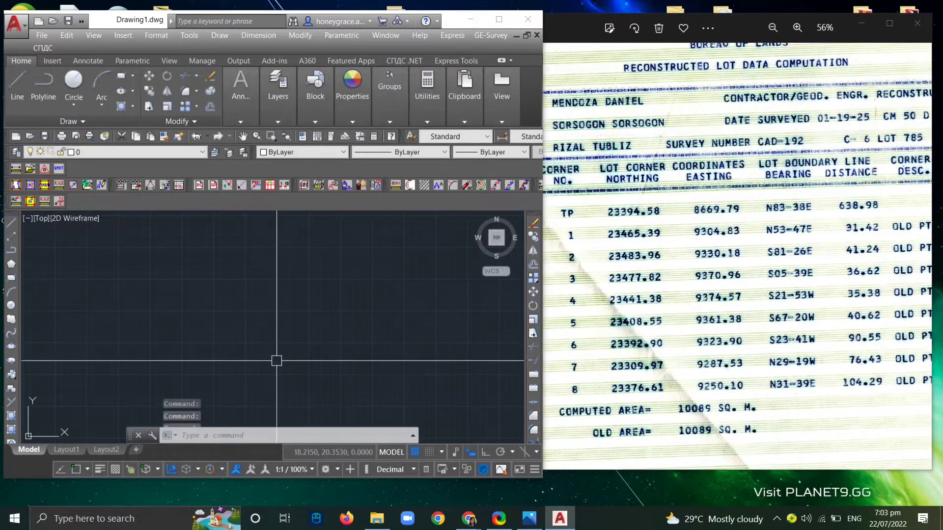
# Zoom and pan the lot 785 data sheet to show the corner coordinate rows.
pyautogui.click(568, 232)
pyautogui.scroll(1, 503, 216)
pyautogui.scroll(1, 521, 216)
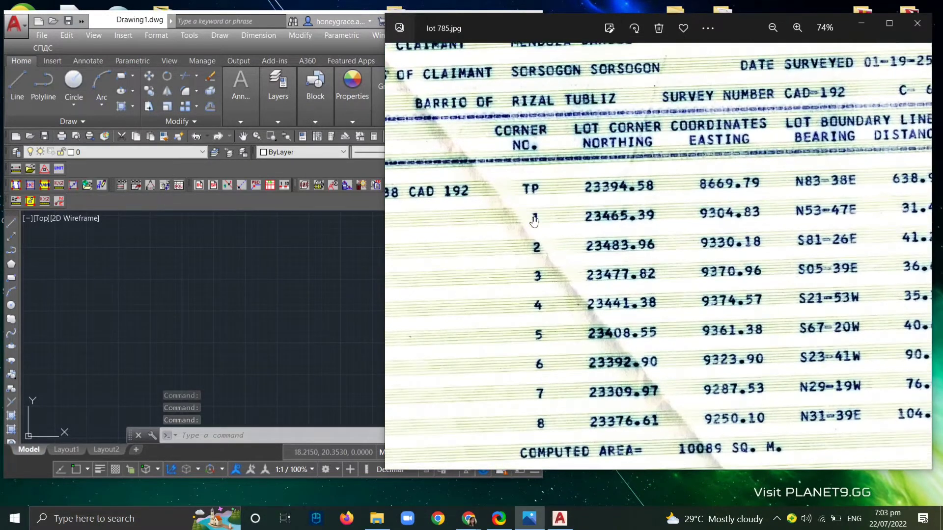
pyautogui.scroll(1, 567, 222)
pyautogui.moveTo(567, 222); pyautogui.dragTo(629, 213)
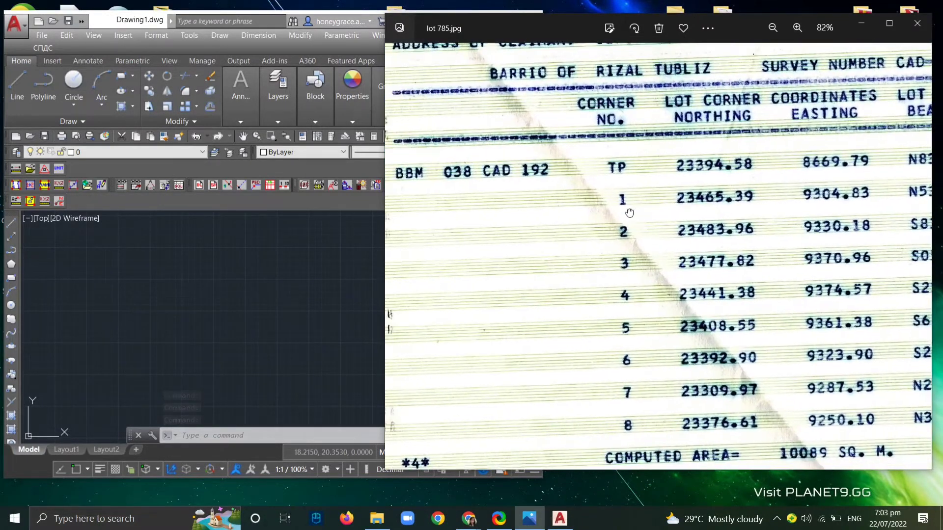
pyautogui.click(378, 313)
# Run the TRY lot-plotting command, rechecking the data sheet before the Lot Name prompt.
pyautogui.write('try')
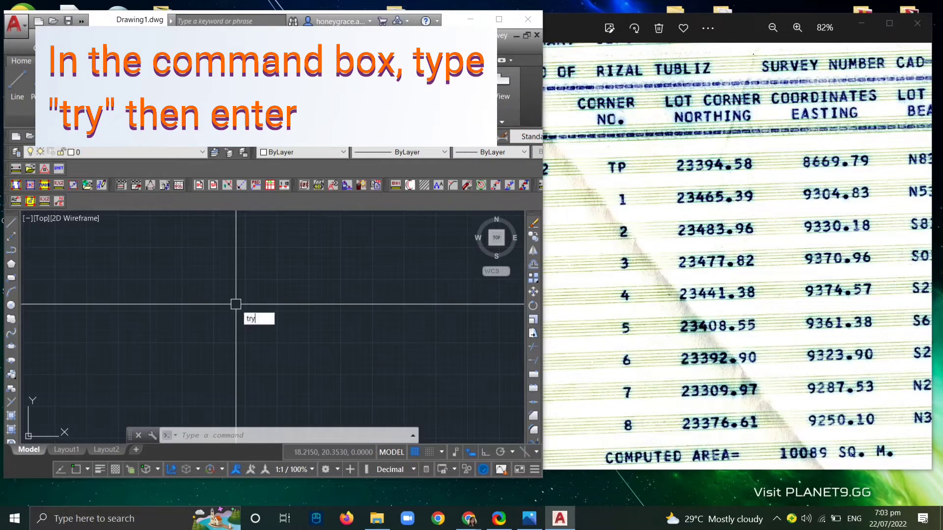
pyautogui.press('Return')
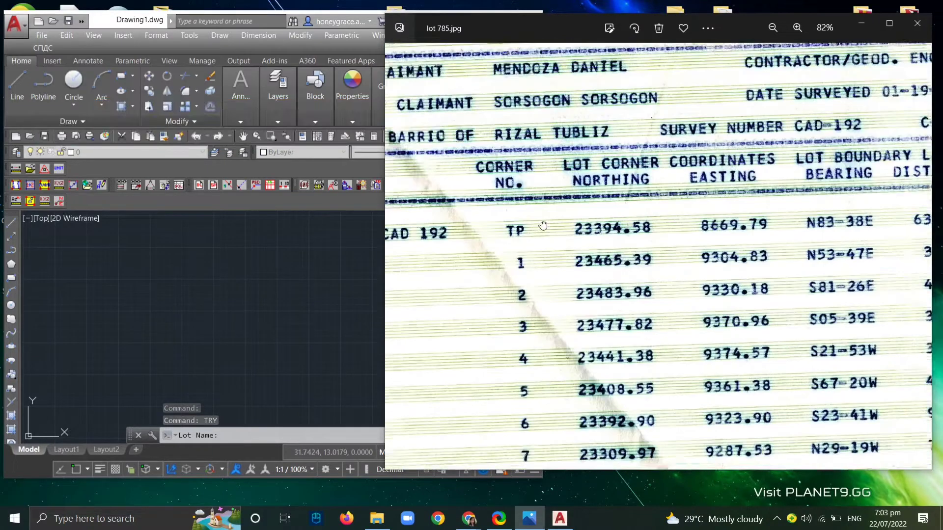
pyautogui.moveTo(623, 217); pyautogui.dragTo(564, 155)
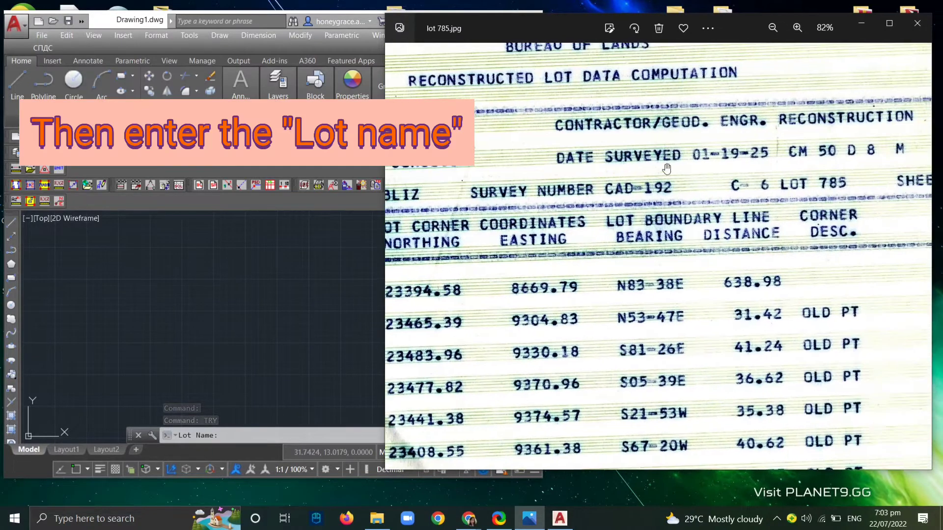
pyautogui.moveTo(402, 250); pyautogui.dragTo(503, 217)
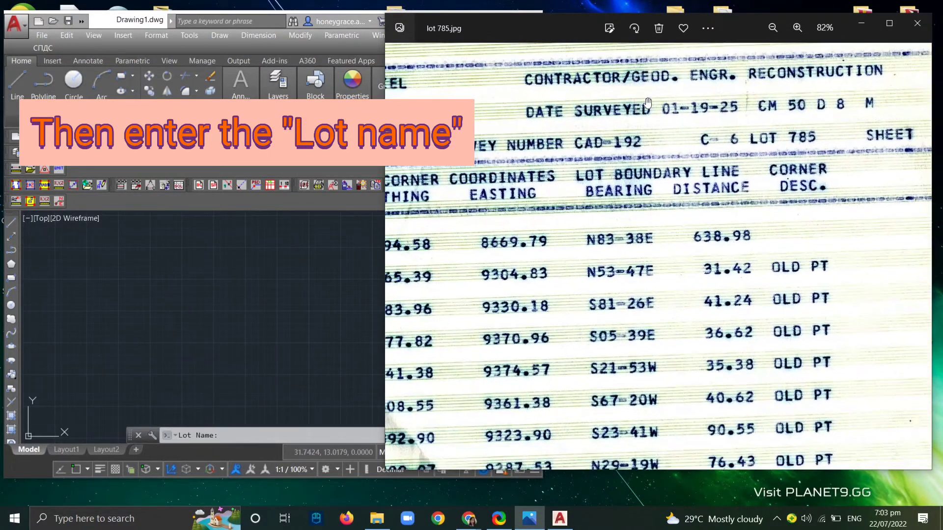
pyautogui.moveTo(458, 254); pyautogui.dragTo(545, 227)
pyautogui.moveTo(403, 249); pyautogui.dragTo(505, 245)
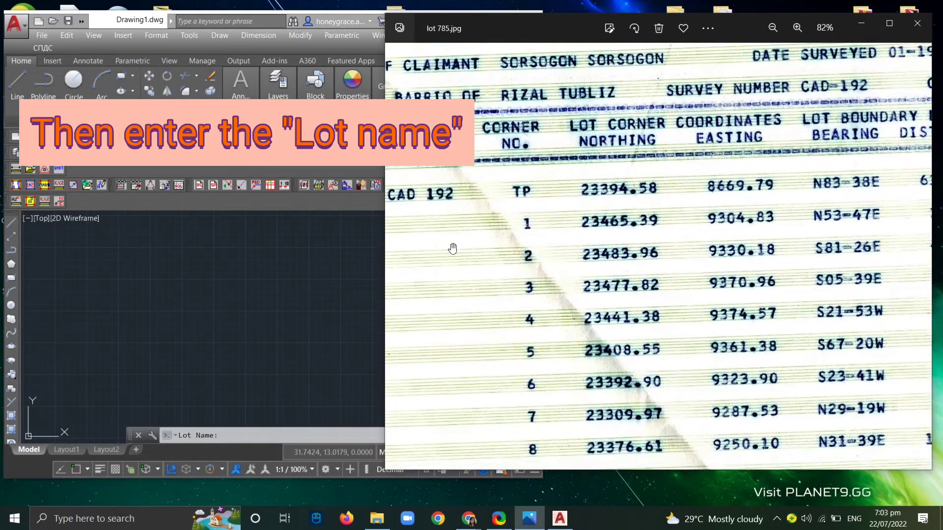
pyautogui.click(214, 319)
# Name the lot 785 and choose corner entry by northing and easting.
pyautogui.write('785')
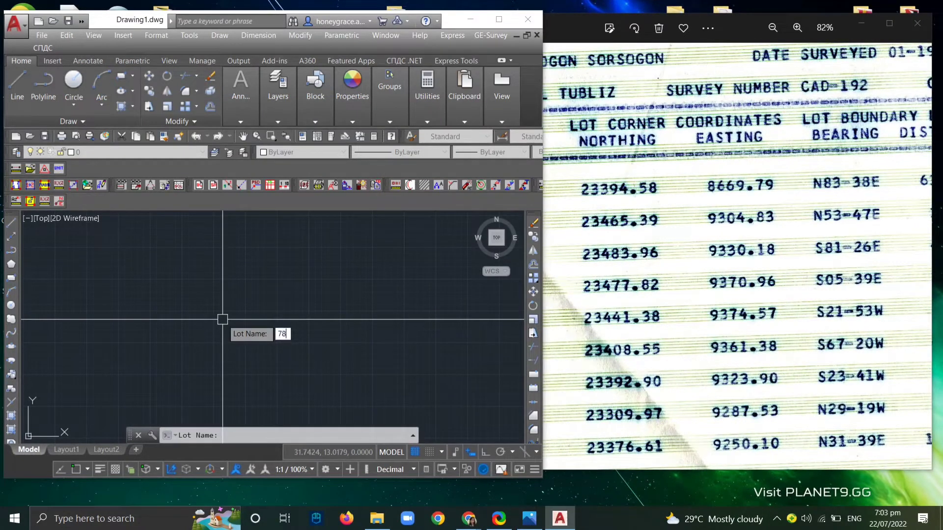
pyautogui.press('Return')
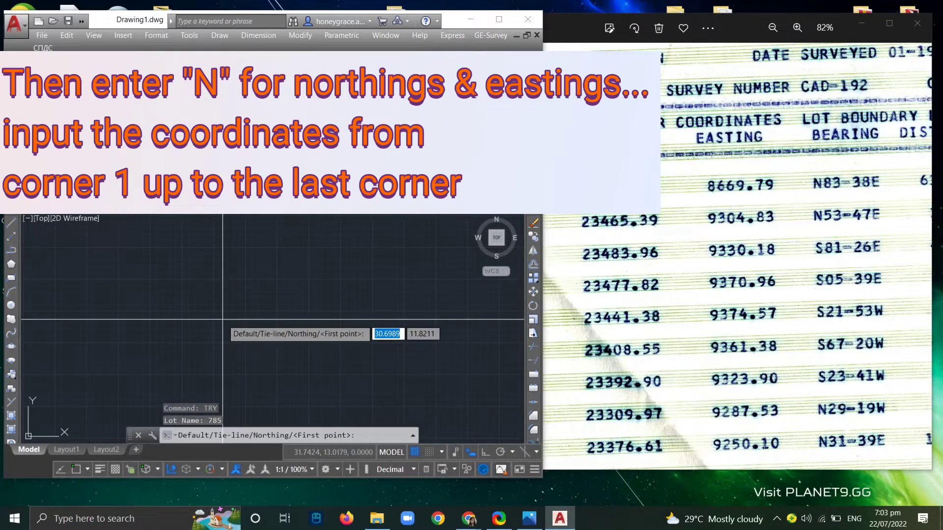
pyautogui.write('n')
pyautogui.press('Return')
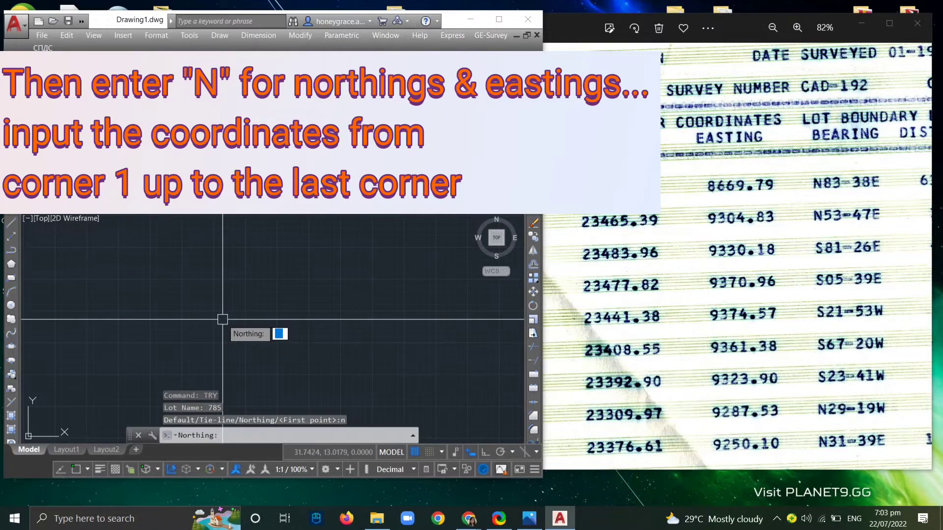
pyautogui.click(530, 519)
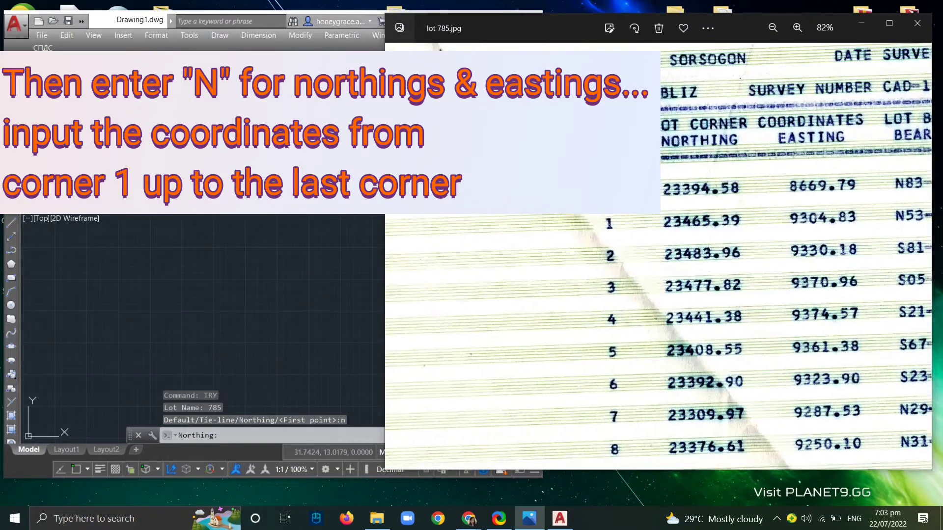
pyautogui.click(108, 263)
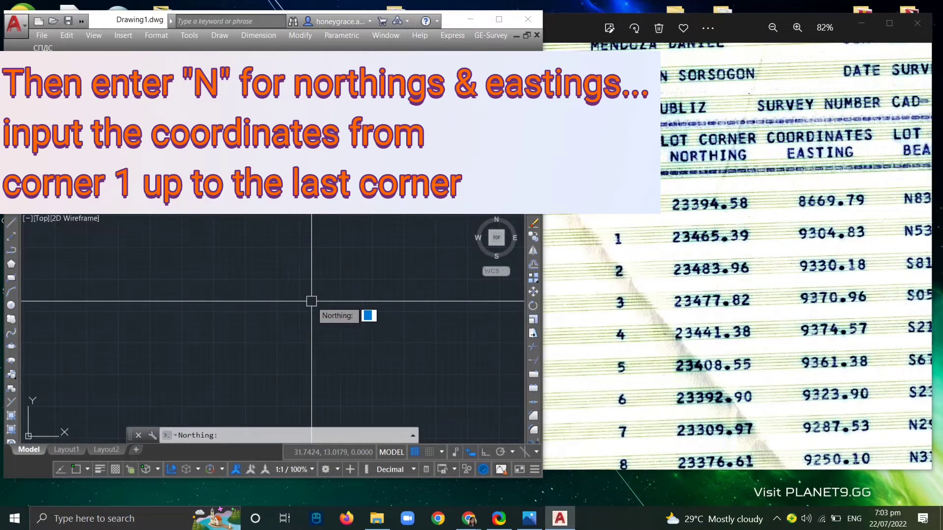
# Enter corner 1 (N 23465.39, E 9304.83) and corner 2 (N 23483.96, E 9330.18).
pyautogui.write('234')
pyautogui.write('65')
pyautogui.write('.39')
pyautogui.press('Return')
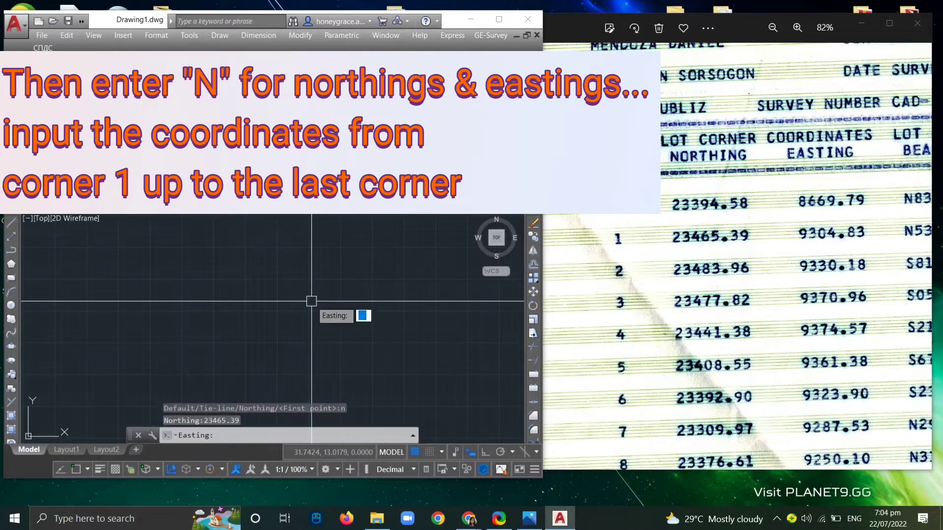
pyautogui.write('93')
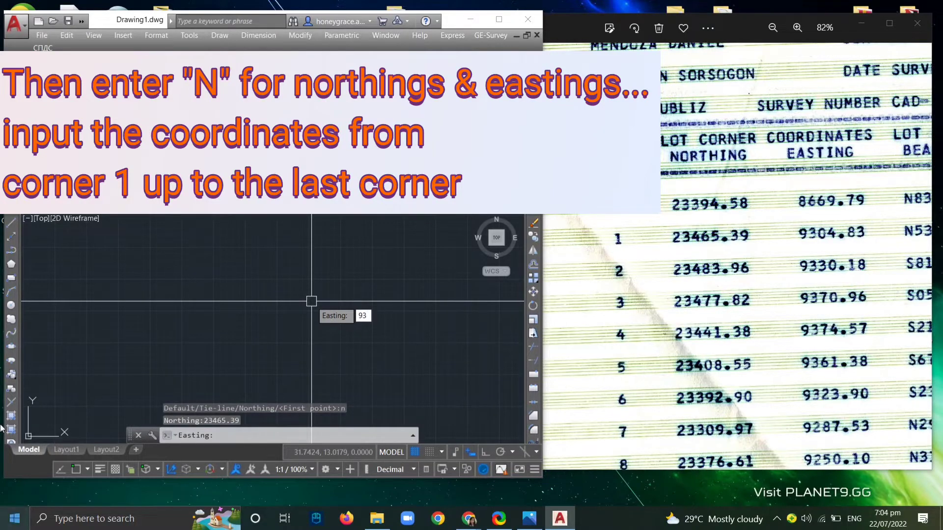
pyautogui.write('04')
pyautogui.write('.83')
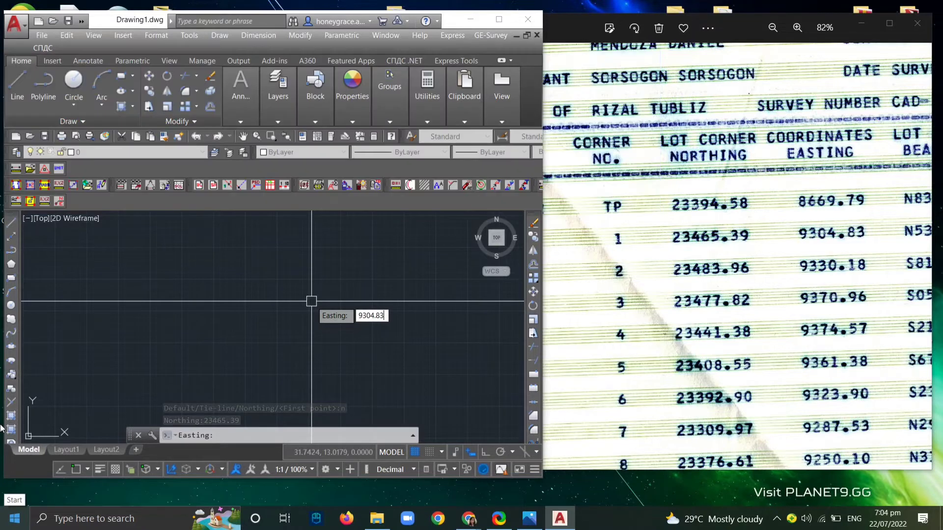
pyautogui.press('Return')
pyautogui.write('234')
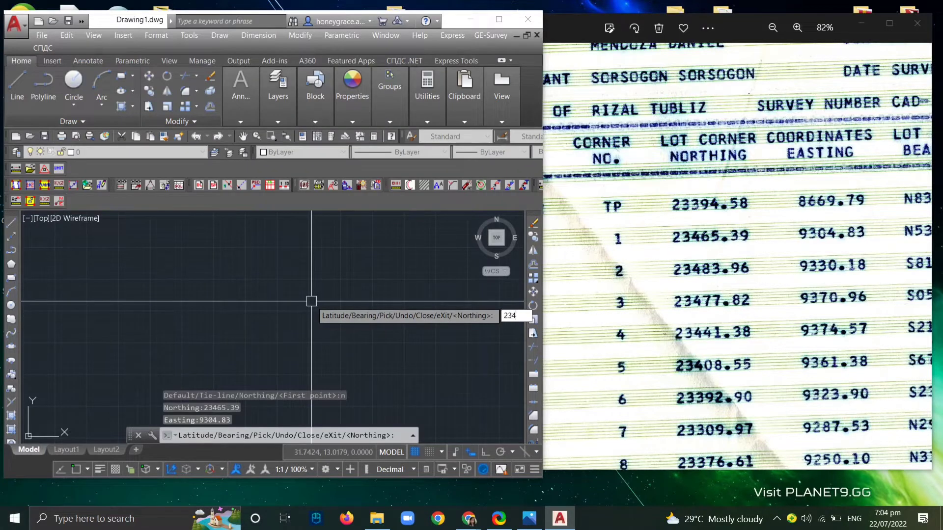
pyautogui.write('83.9')
pyautogui.write('6')
pyautogui.press('Return')
pyautogui.write('93')
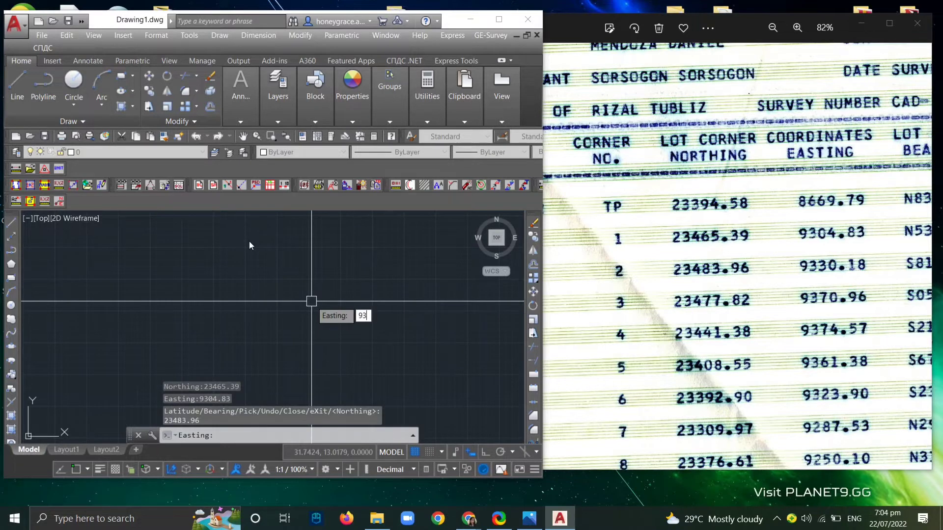
pyautogui.write('30.18')
pyautogui.press('Return')
# Enter corner 3 (N 23477.82, E 9370.96) and corner 4 (N 23441.38, E 9374.57).
pyautogui.write('23477')
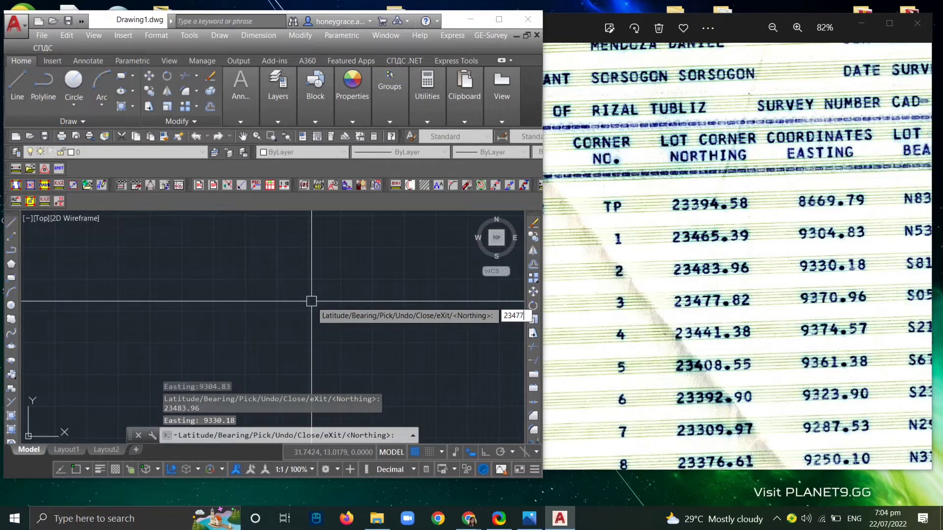
pyautogui.write('.82')
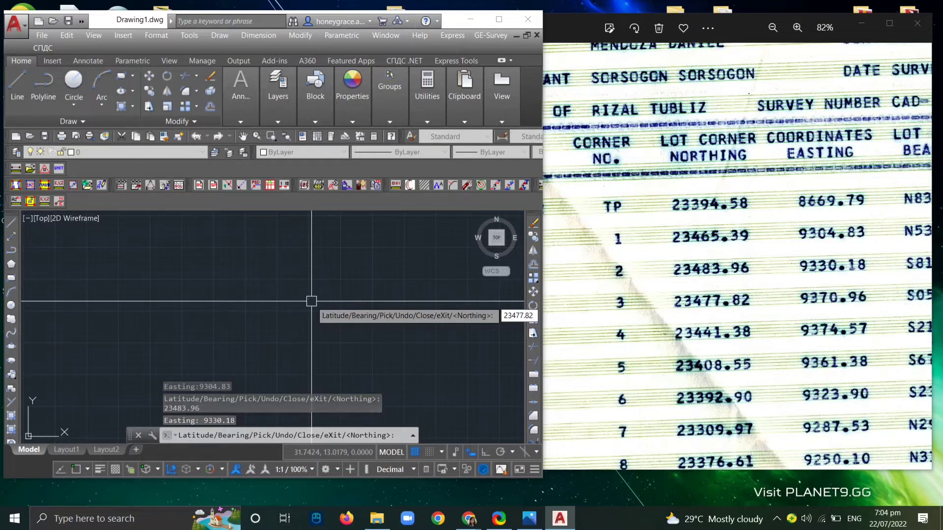
pyautogui.press('Return')
pyautogui.write('93')
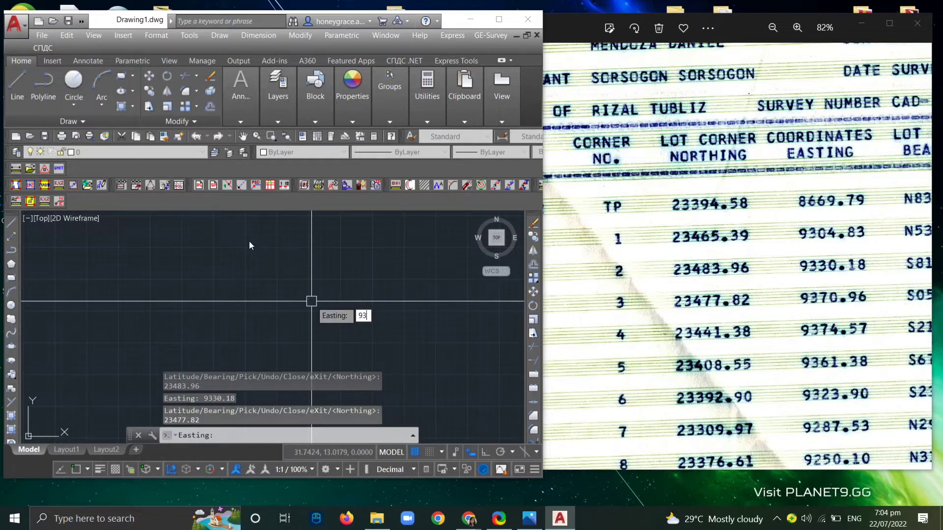
pyautogui.write('70.9')
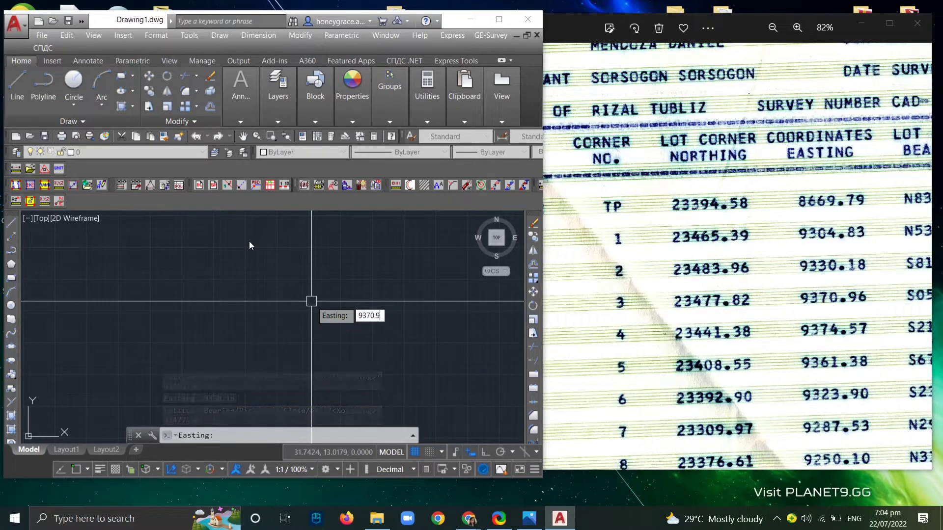
pyautogui.write('6')
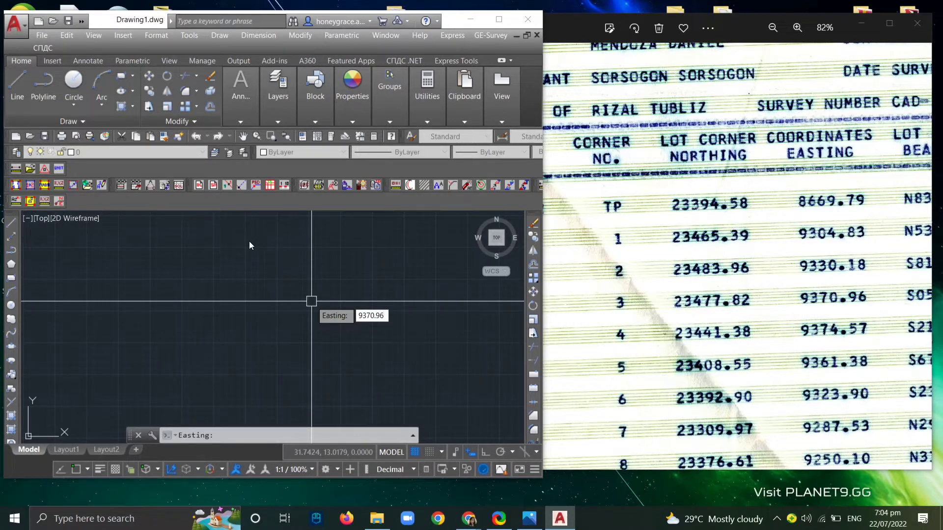
pyautogui.press('Return')
pyautogui.write('23')
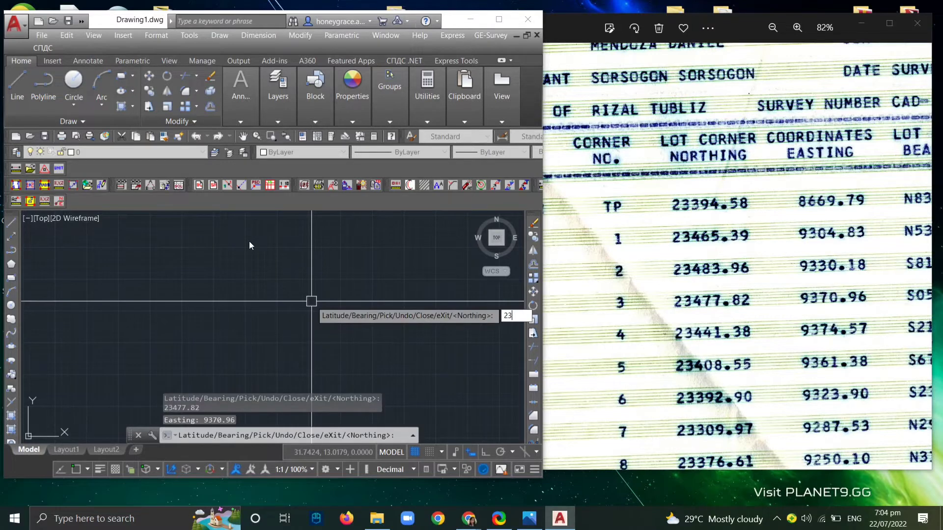
pyautogui.write('441')
pyautogui.write('.38')
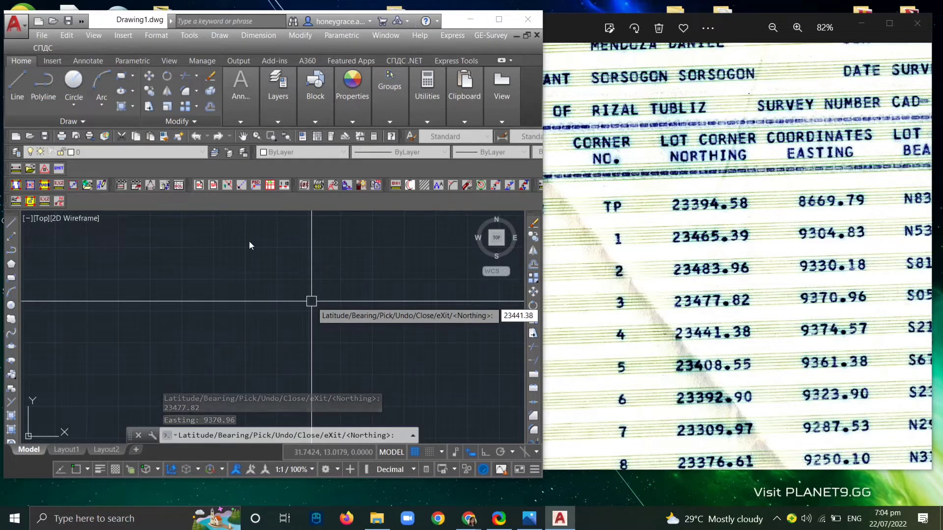
pyautogui.press('Return')
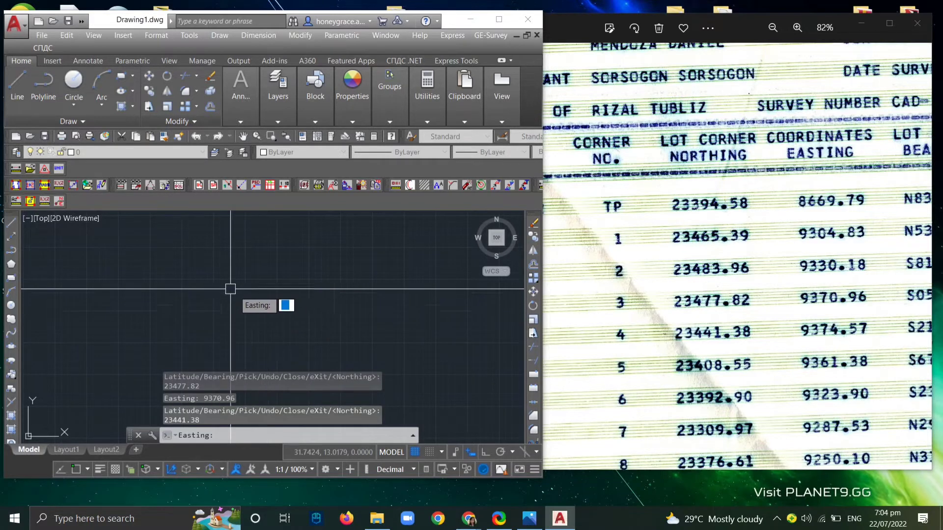
pyautogui.write('93')
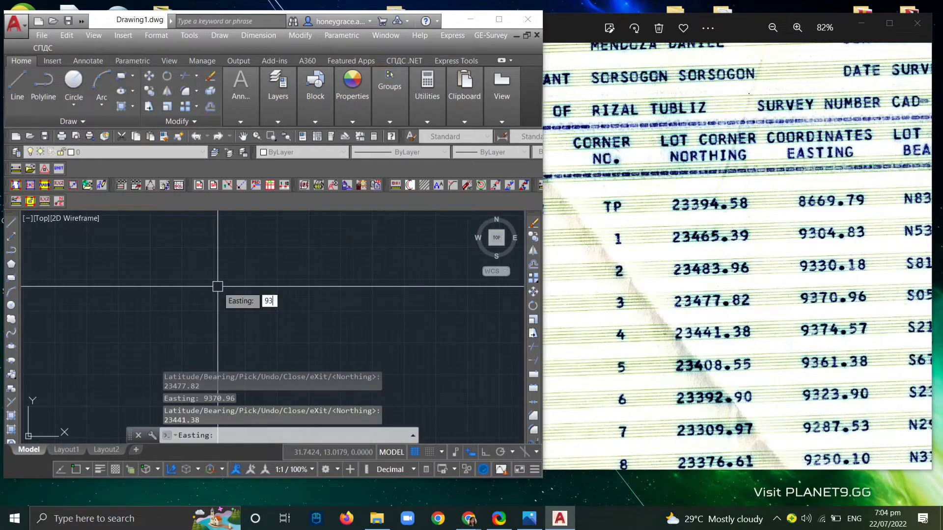
pyautogui.write('74.57')
pyautogui.press('Return')
# Enter corners 5 (23408.55, 9361.38), 6 (23392.90, 9323.90) and 7 (23309.97, 9287.53).
pyautogui.write('23')
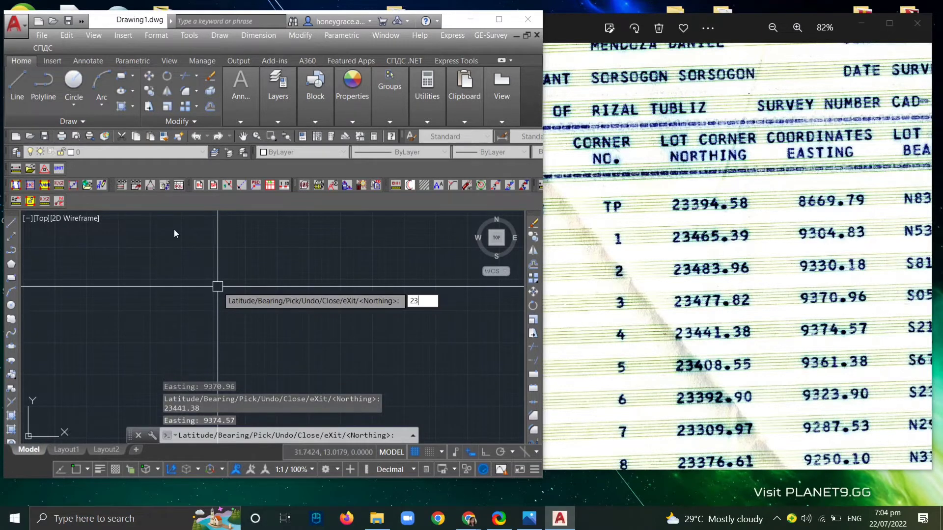
pyautogui.write('408.55')
pyautogui.press('Return')
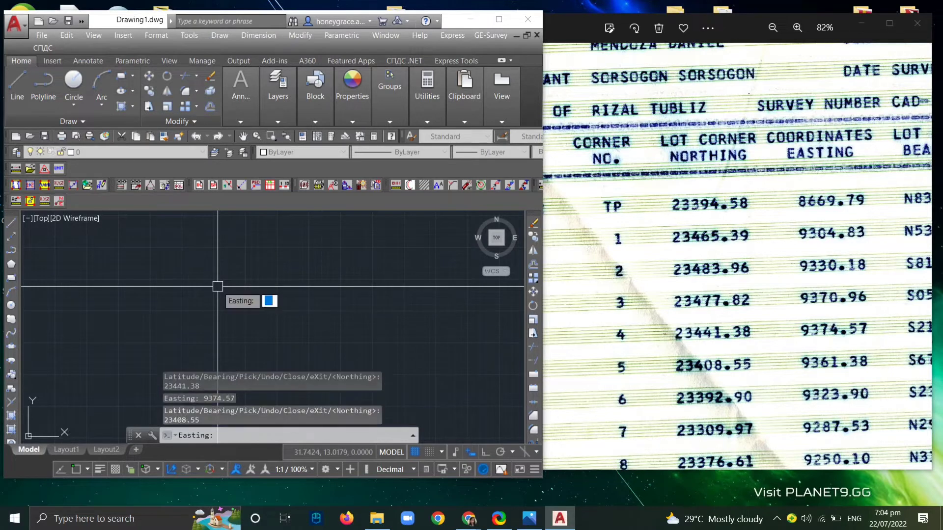
pyautogui.write('9361')
pyautogui.write('.38')
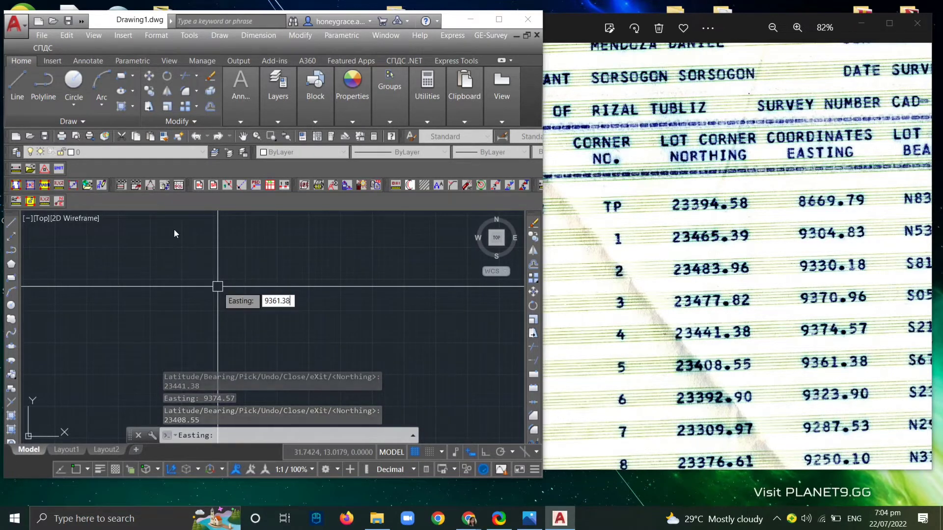
pyautogui.press('Return')
pyautogui.write('23392')
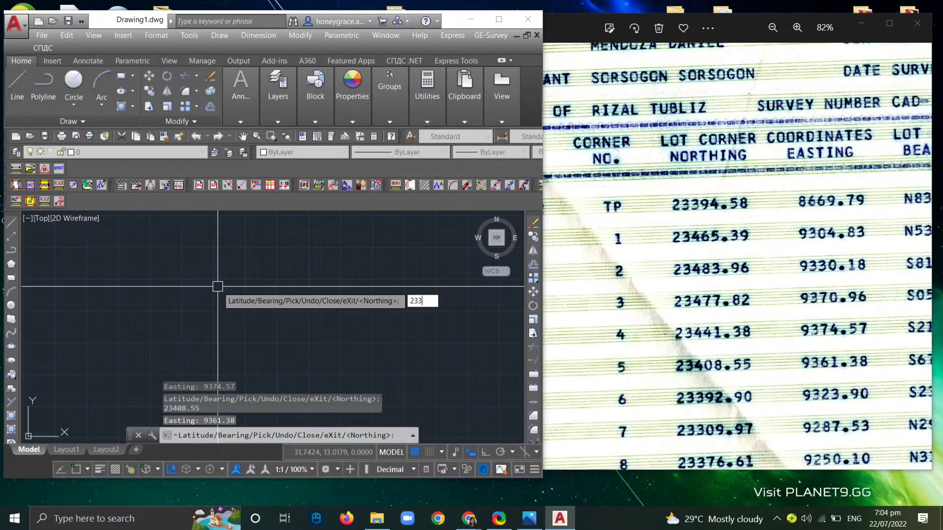
pyautogui.write('.90')
pyautogui.press('Return')
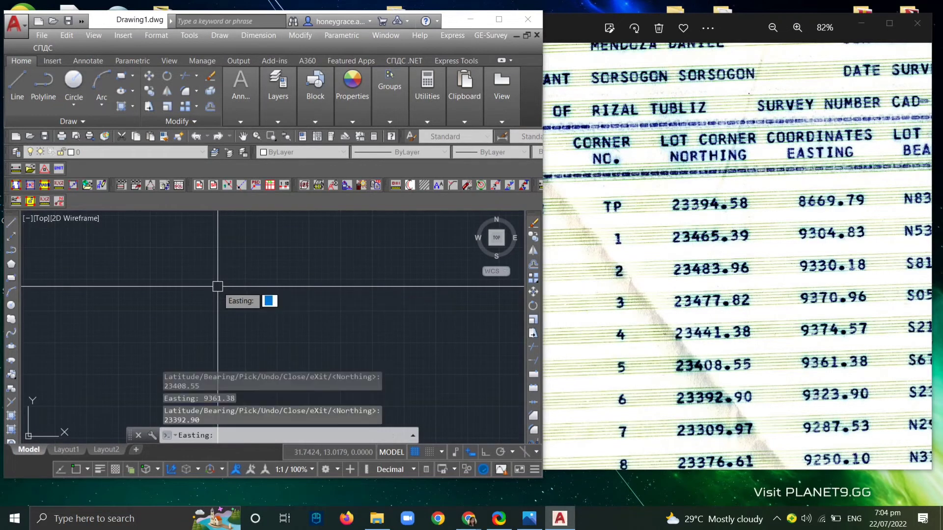
pyautogui.write('9323')
pyautogui.write('.90')
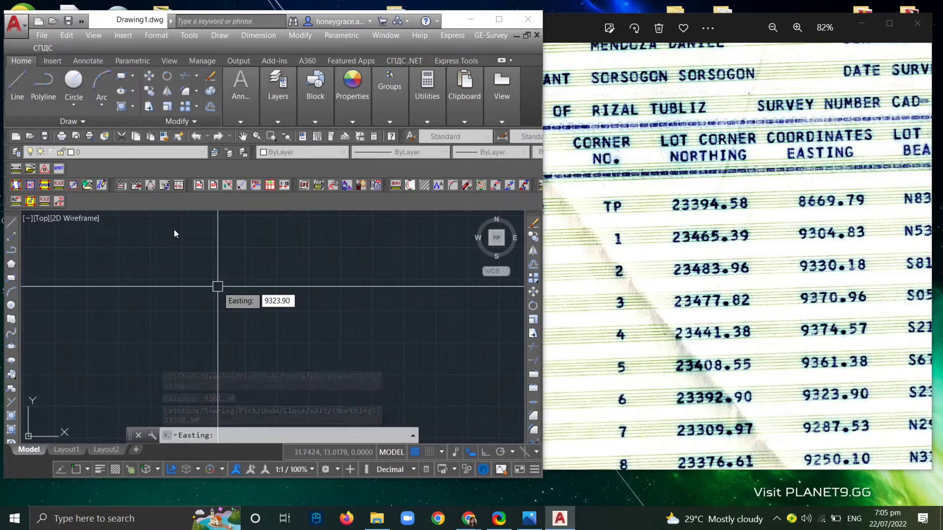
pyautogui.press('Return')
pyautogui.write('23309.97')
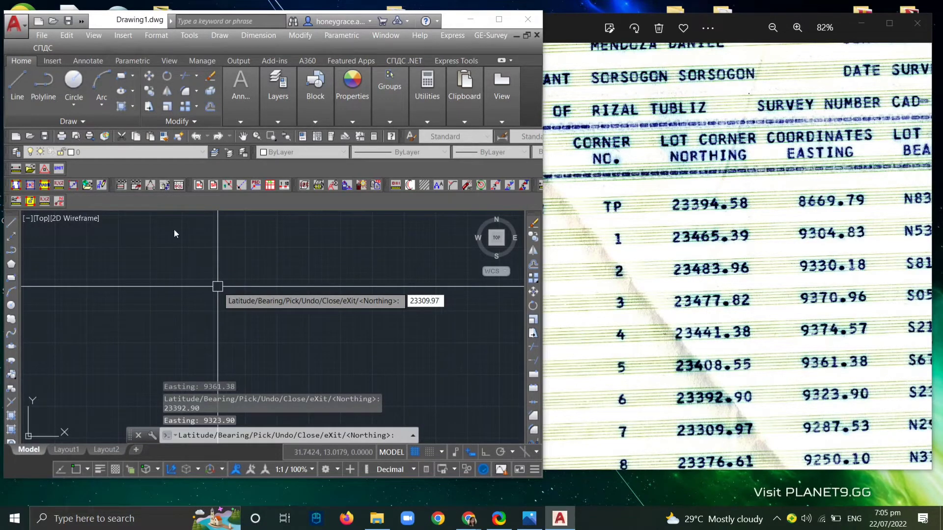
pyautogui.press('Return')
pyautogui.write('9287')
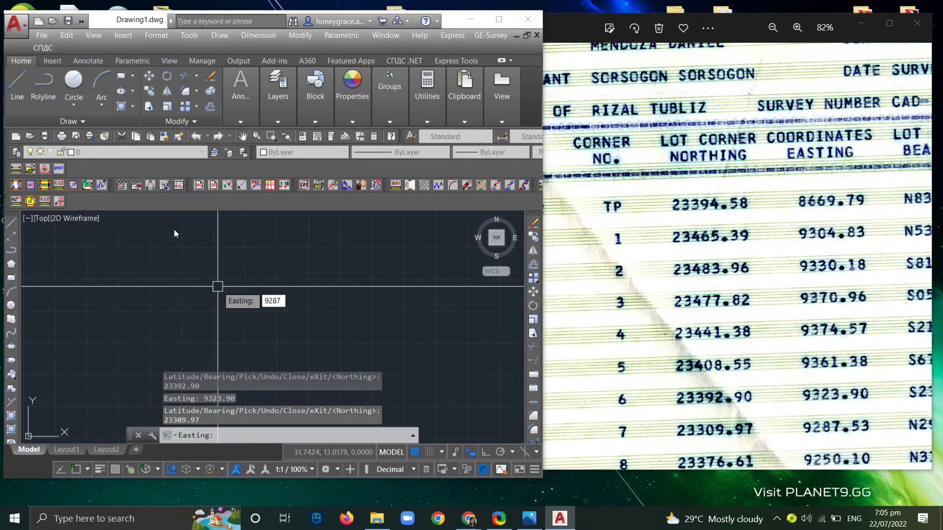
pyautogui.write('.53')
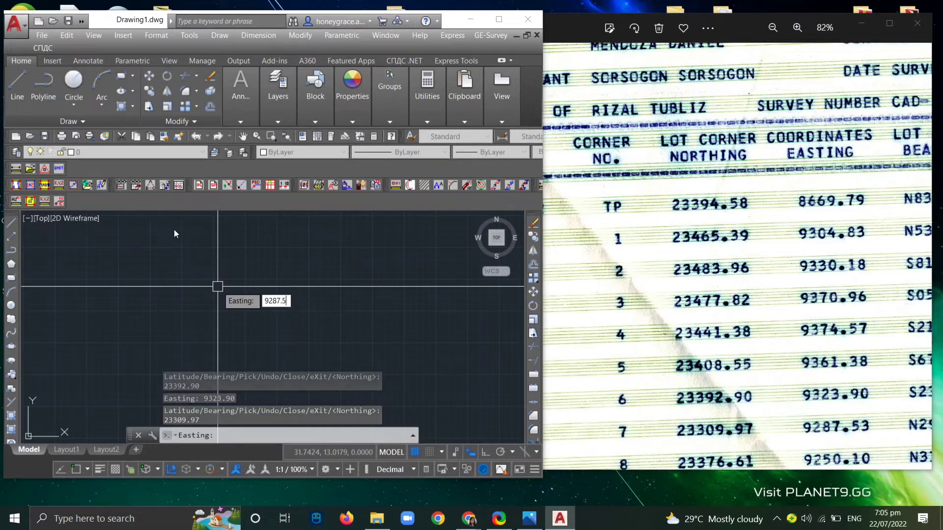
pyautogui.press('Return')
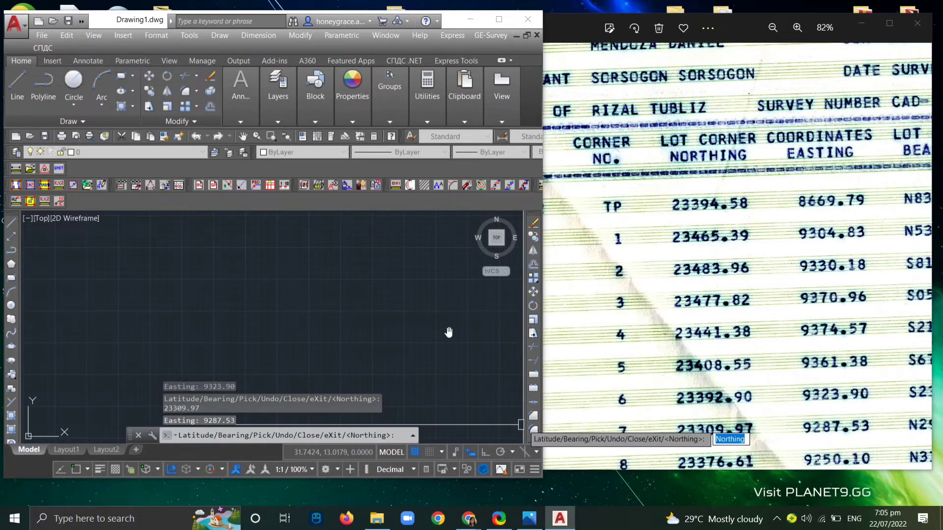
# Add corner 8 at Northing 23376.61, Easting 9250.10 from the sheet's lower rows.
pyautogui.moveTo(569, 289); pyautogui.dragTo(564, 215)
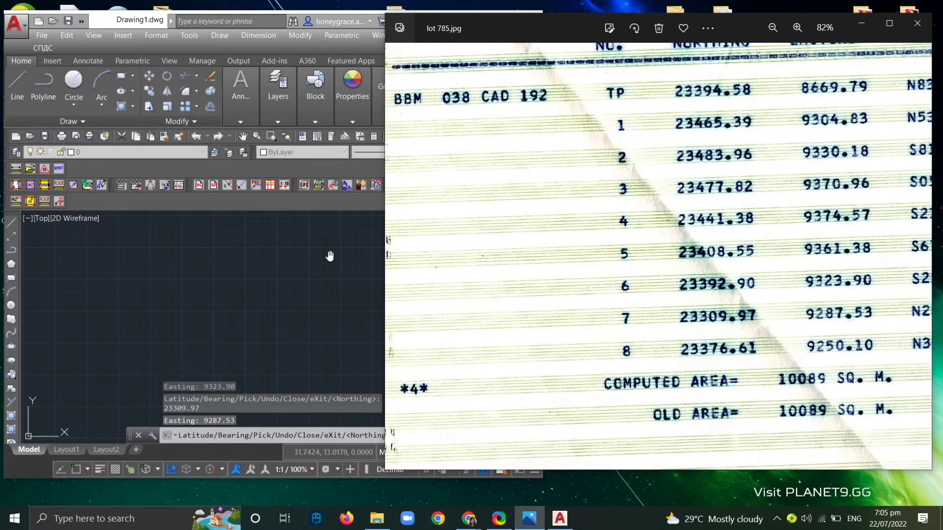
pyautogui.click(317, 308)
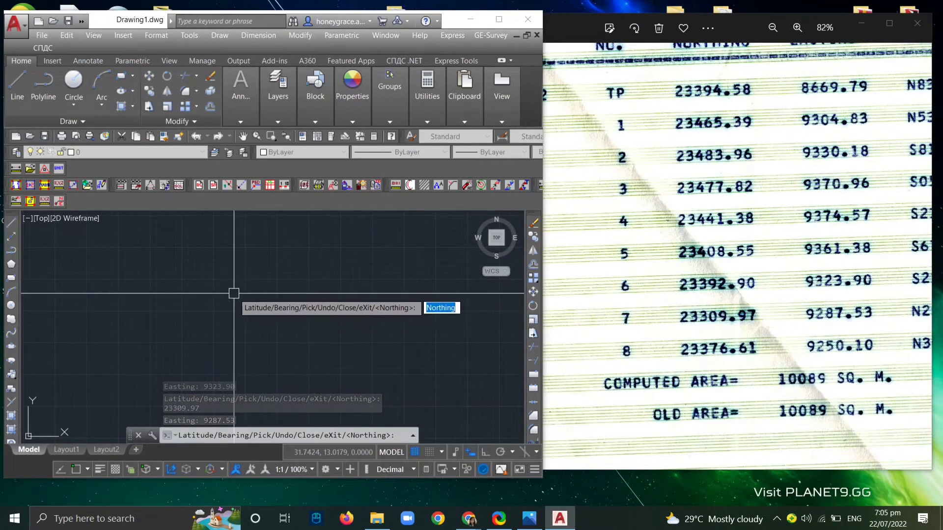
pyautogui.write('23376.61')
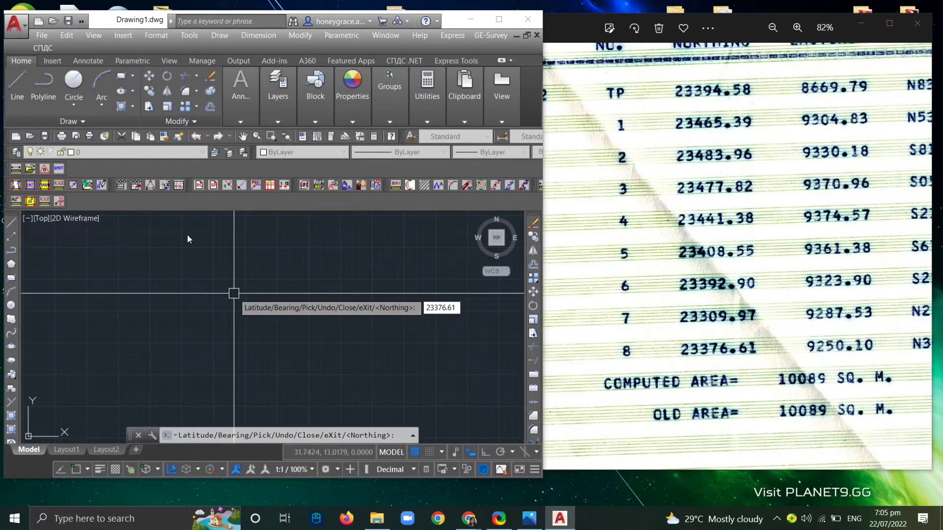
pyautogui.press('Return')
pyautogui.write('925')
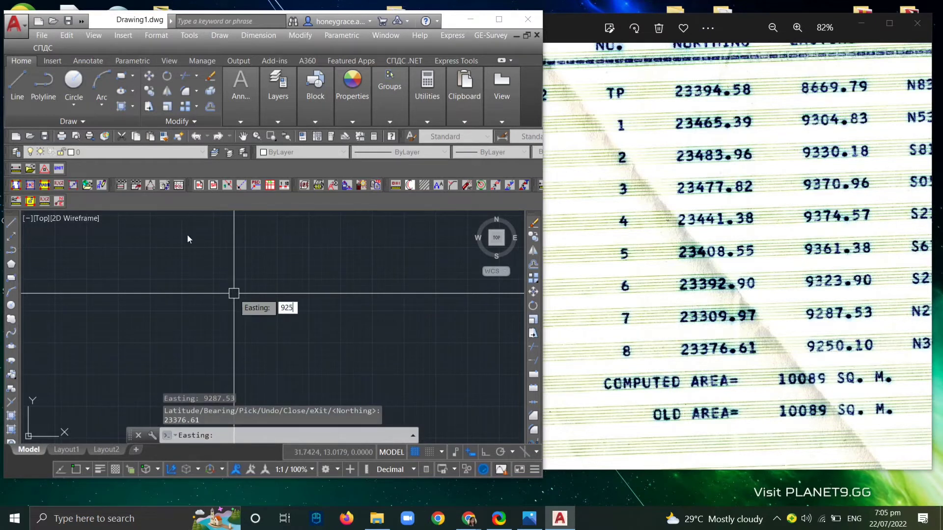
pyautogui.write('0.10')
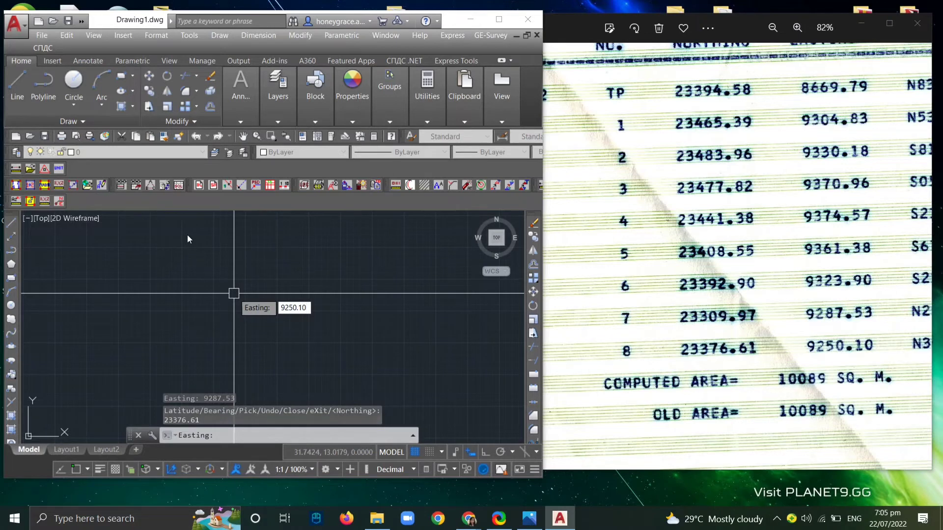
pyautogui.press('Return')
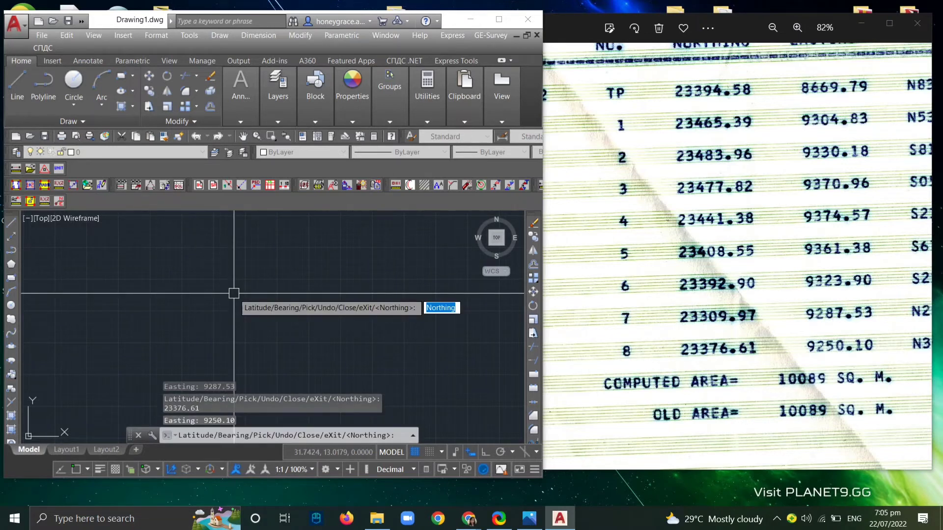
# Close the Lot 785 polygon back to corner 1 and zoom to extents.
pyautogui.write('c')
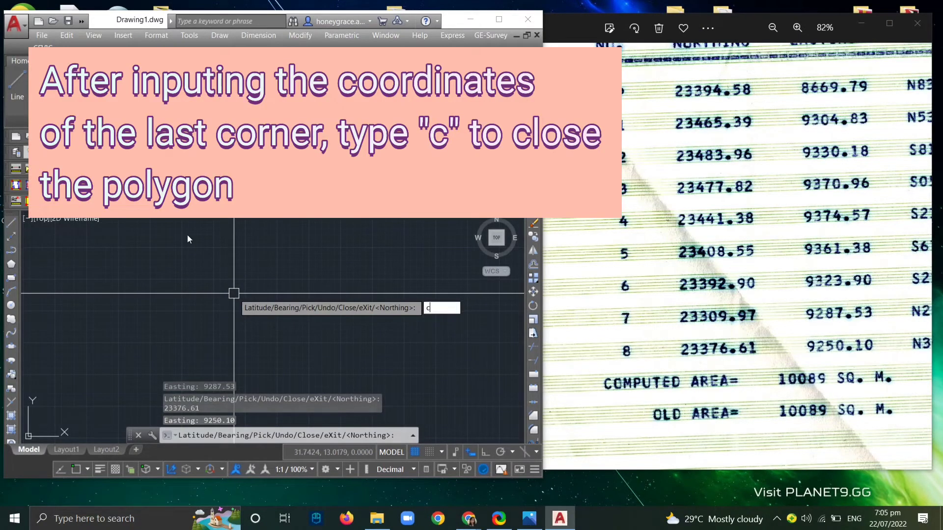
pyautogui.press('Return')
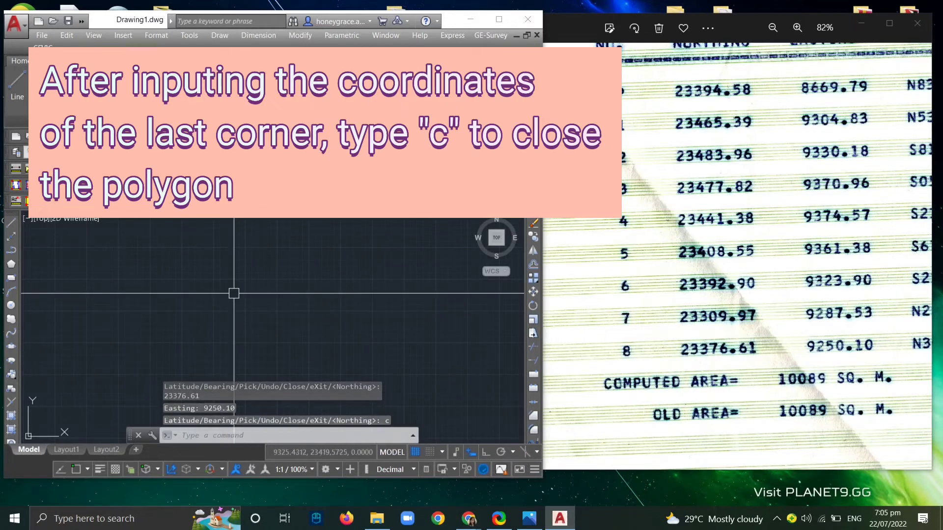
pyautogui.write('z')
pyautogui.press('Return')
pyautogui.write('e')
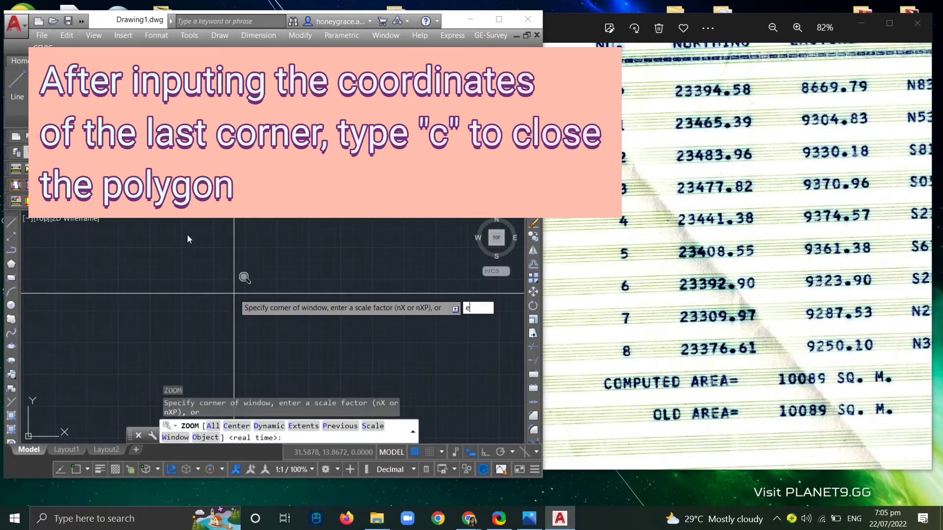
pyautogui.press('Return')
# Compare the plotted lot and its 10089 SQ.M. area against the data sheet's coordinate table.
pyautogui.scroll(-4, 275, 309)
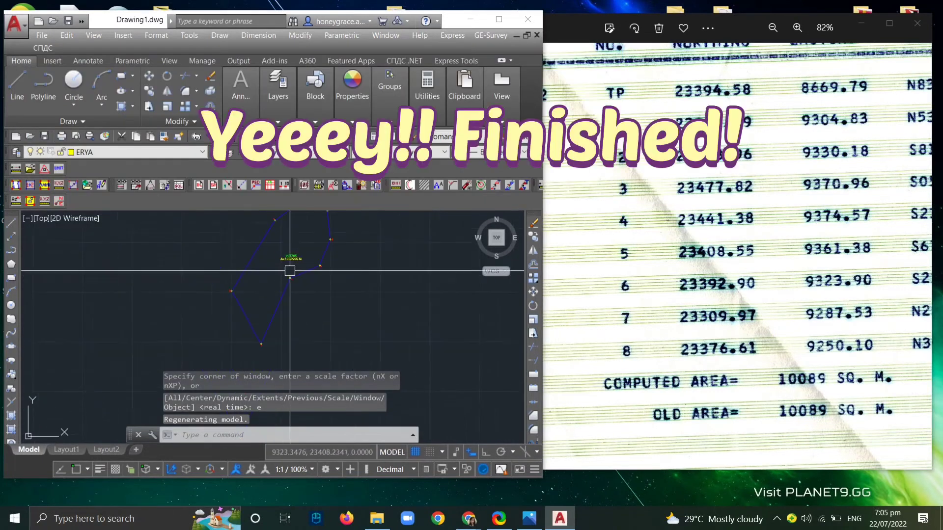
pyautogui.scroll(6, 275, 290)
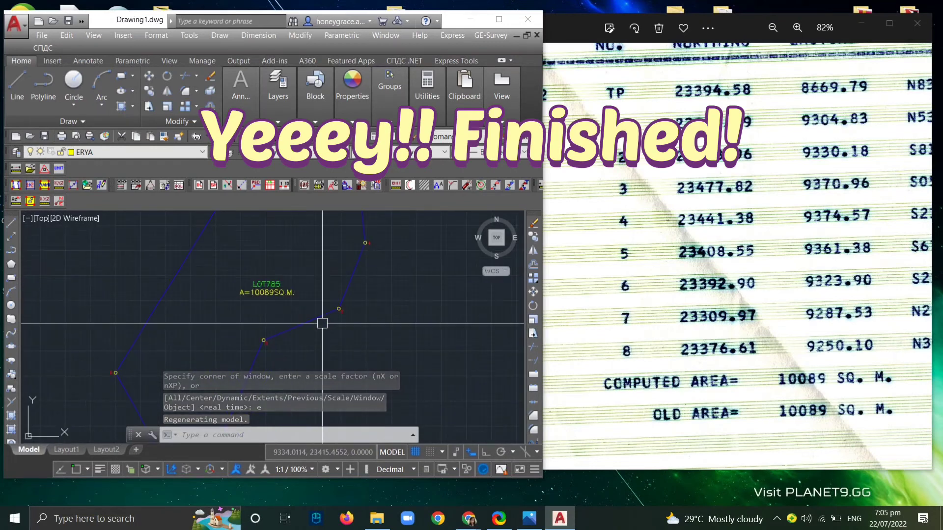
pyautogui.moveTo(652, 268); pyautogui.dragTo(618, 270)
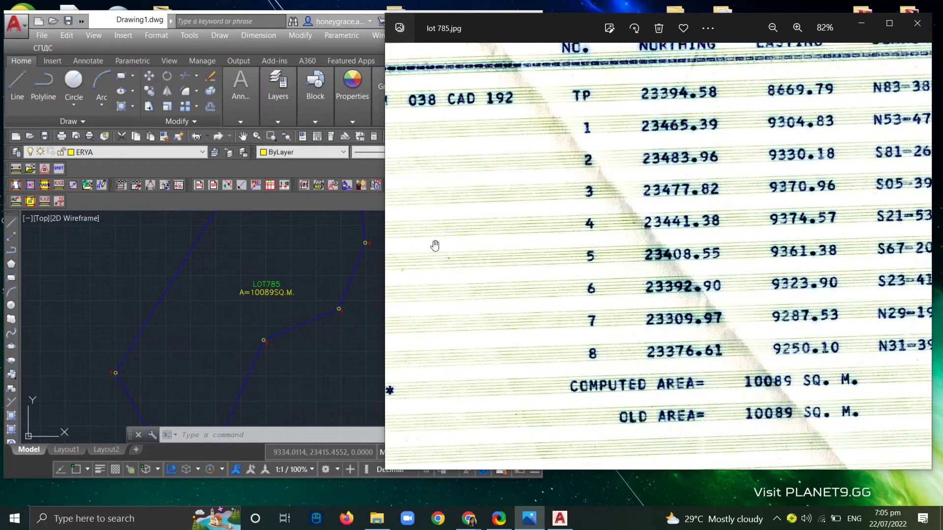
pyautogui.moveTo(428, 98); pyautogui.dragTo(506, 109)
pyautogui.moveTo(541, 168); pyautogui.dragTo(430, 175)
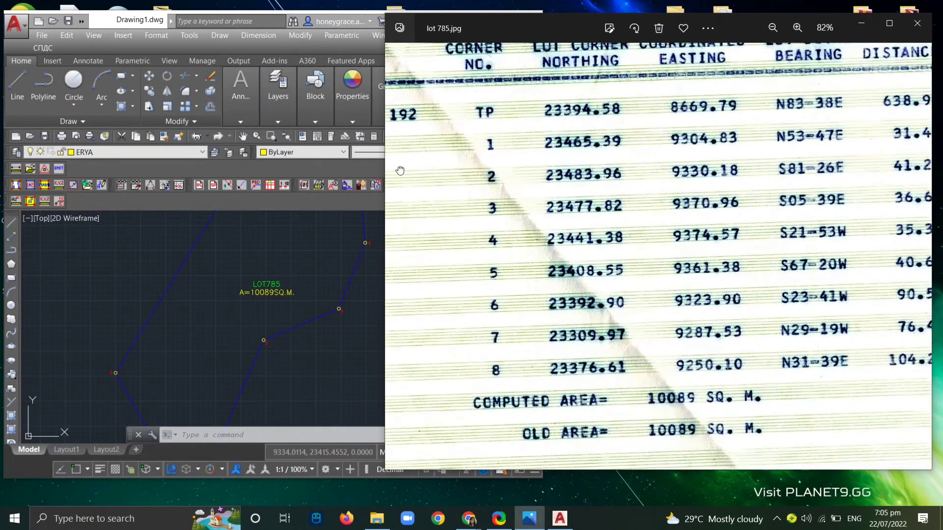
pyautogui.click(326, 204)
pyautogui.scroll(-3, 344, 275)
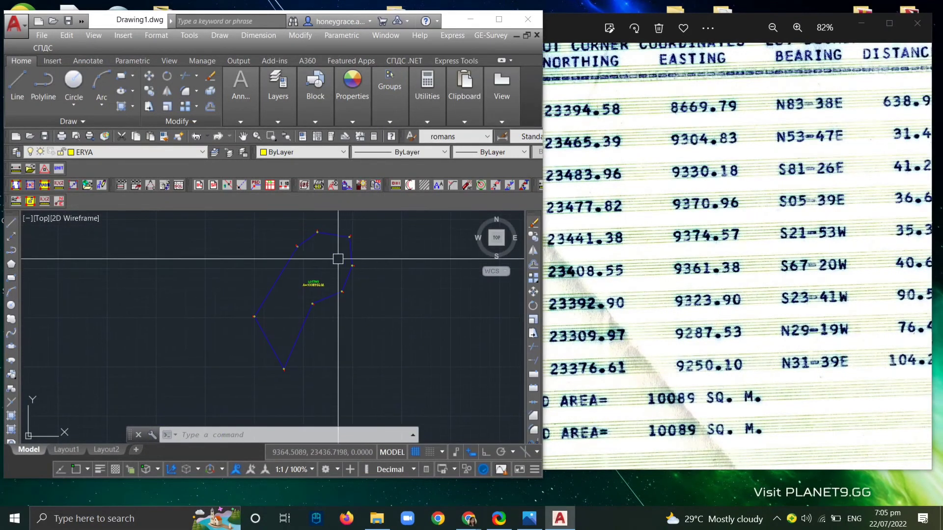
# Maximize the AutoCAD window to fill the screen.
pyautogui.click(499, 20)
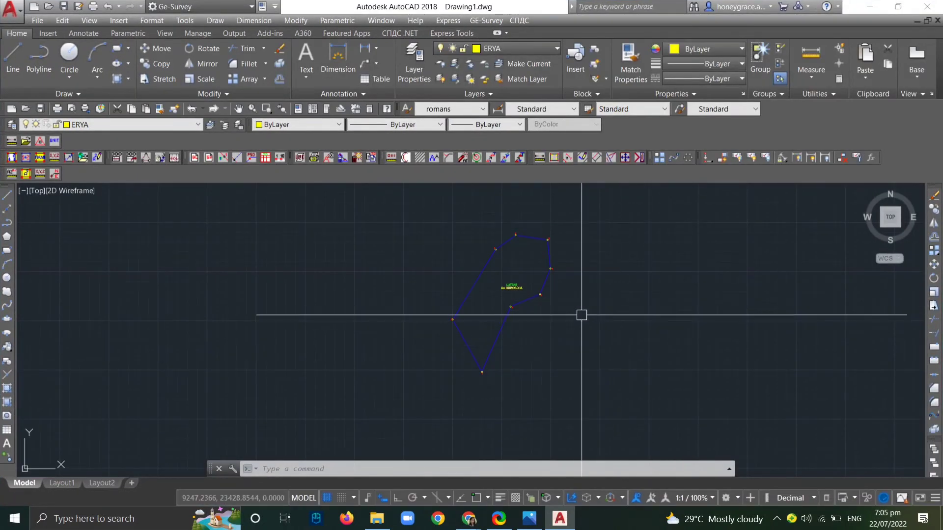
pyautogui.scroll(2, 581, 315)
pyautogui.scroll(-2, 448, 369)
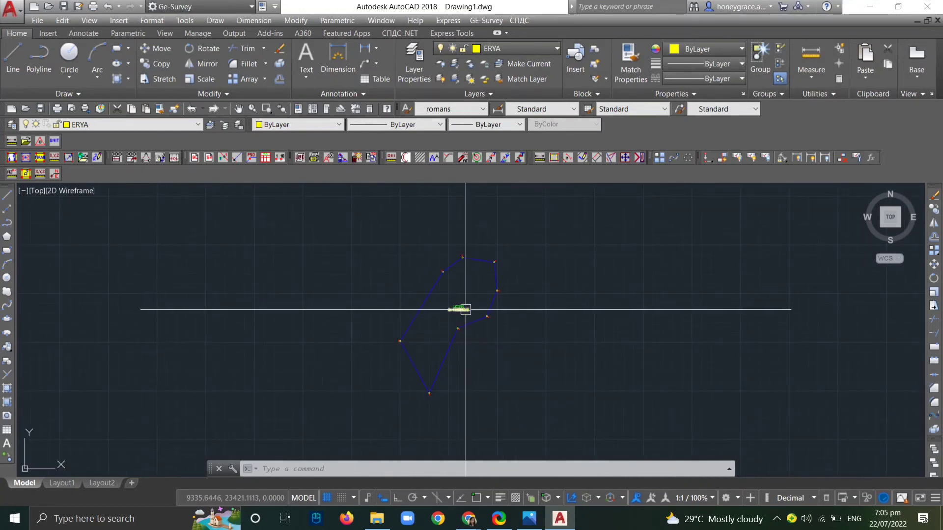
pyautogui.scroll(2, 472, 311)
# Move the LOT785 A=10089SQ.M. label slightly higher inside the lot polygon.
pyautogui.write('m')
pyautogui.press('Return')
pyautogui.moveTo(468, 299); pyautogui.dragTo(432, 306)
pyautogui.scroll(2, 475, 301)
pyautogui.press('Return')
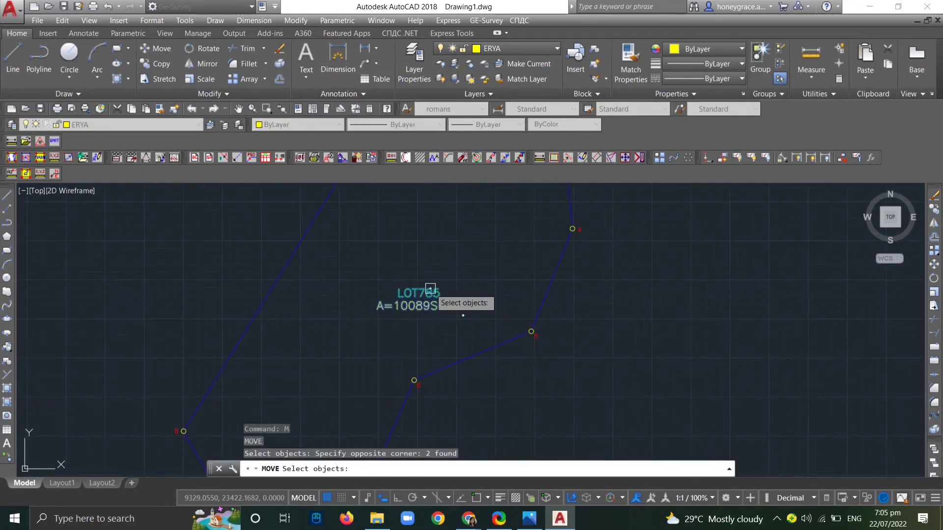
pyautogui.click(422, 309)
pyautogui.click(421, 270)
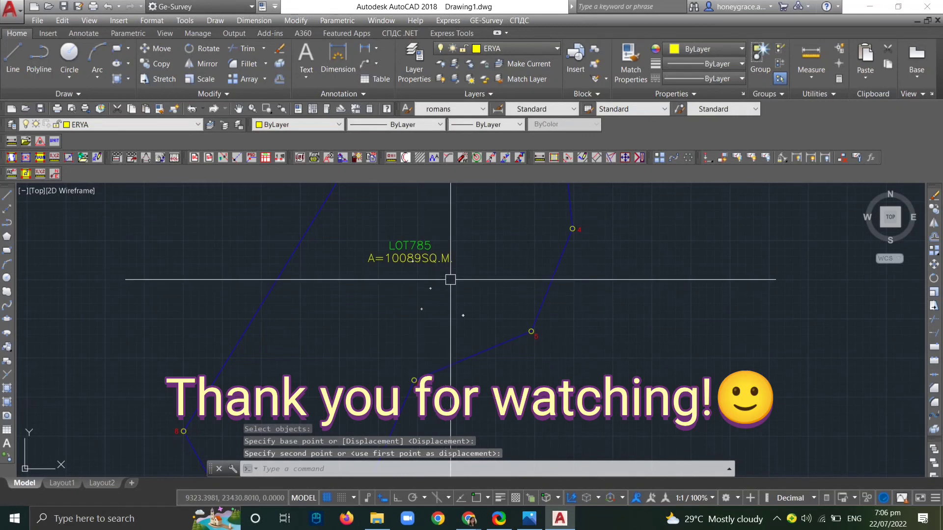
pyautogui.scroll(-2, 422, 270)
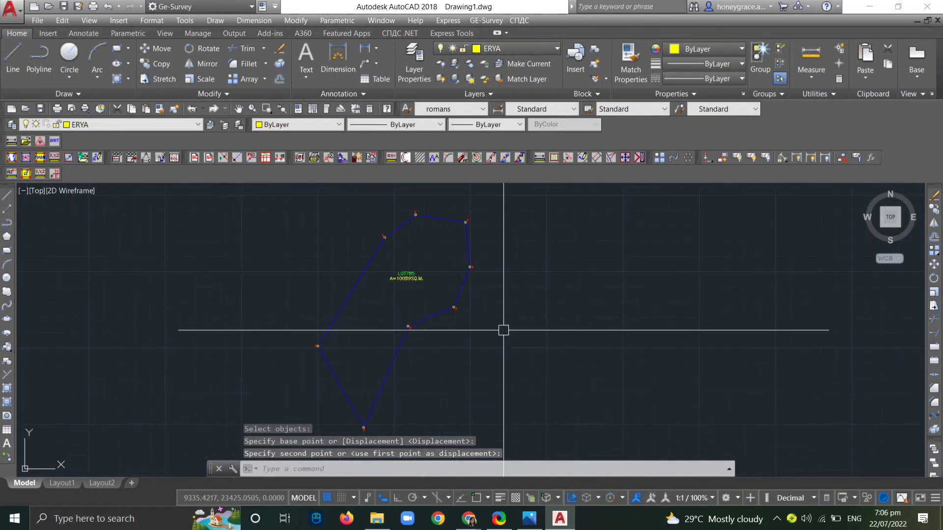